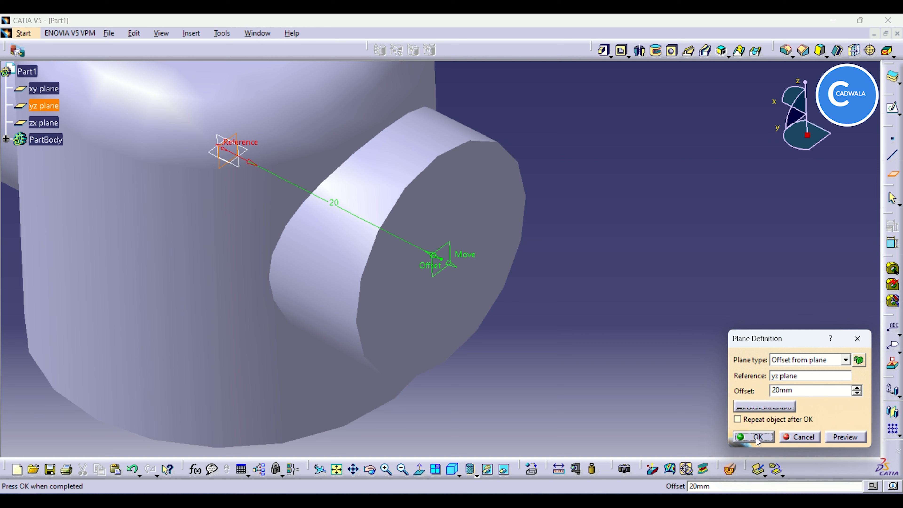
Create a reference plane offset 20 mm from the yz plane.
{"action": "left_click", "coordinate": [757, 438]}
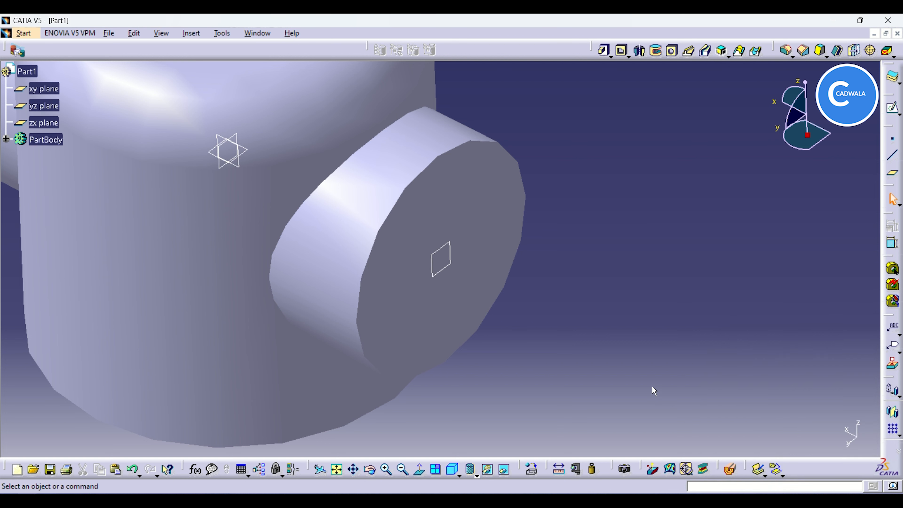
{"action": "double_click", "coordinate": [441, 248]}
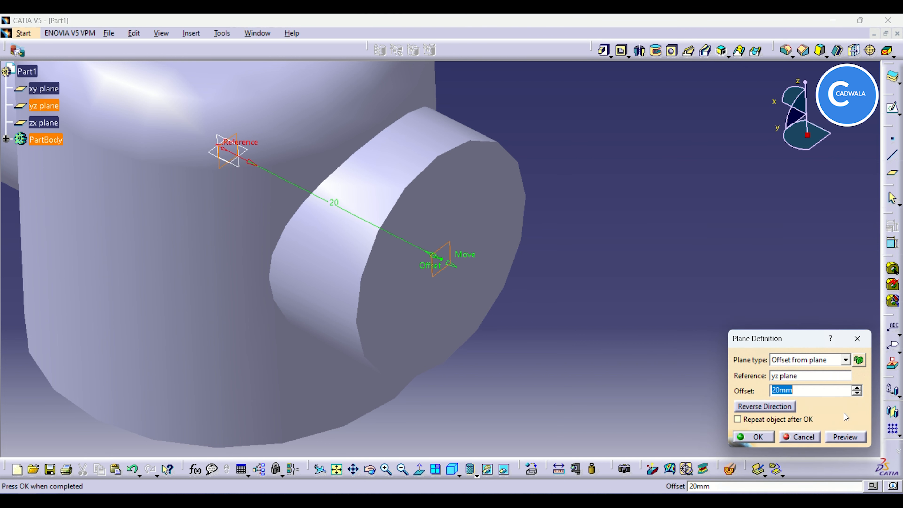
{"action": "left_click", "coordinate": [798, 437]}
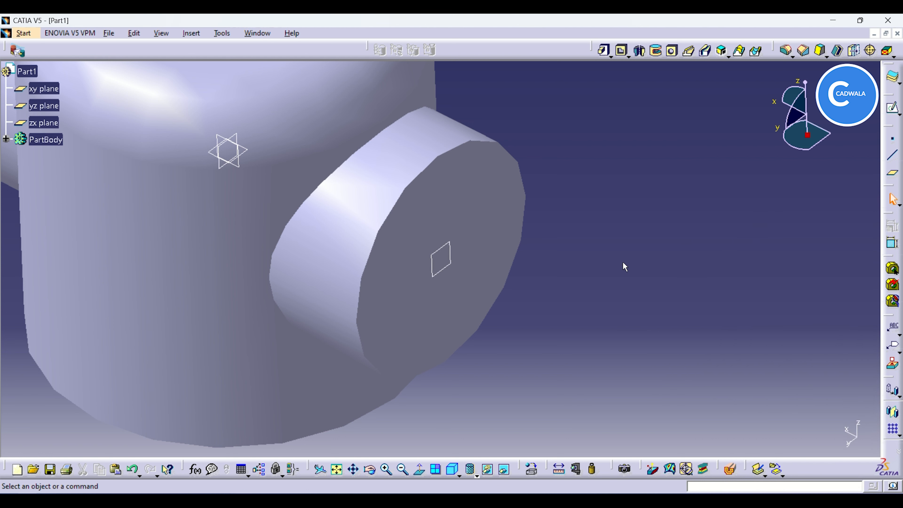
Start a positioned sketch on the new offset plane with its H direction reversed.
{"action": "left_click", "coordinate": [446, 251]}
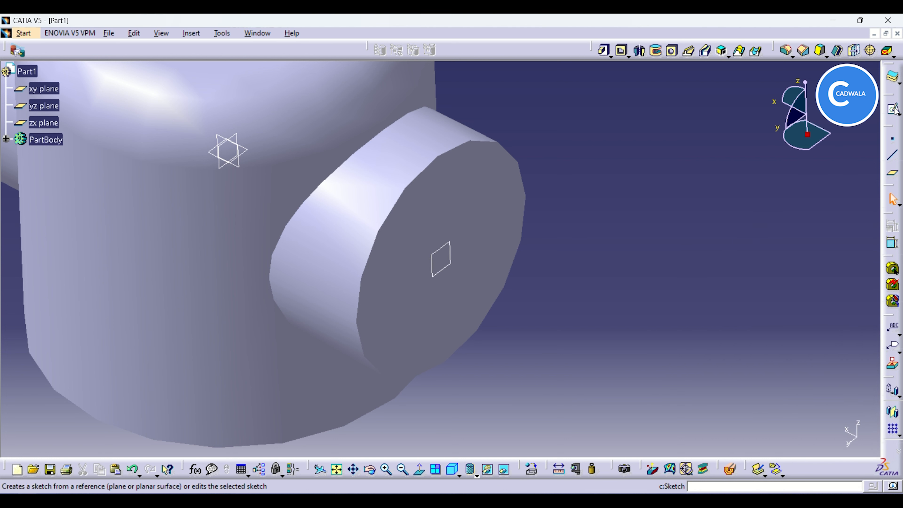
{"action": "left_click", "coordinate": [898, 116]}
{"action": "left_click", "coordinate": [893, 127]}
{"action": "left_click", "coordinate": [447, 251]}
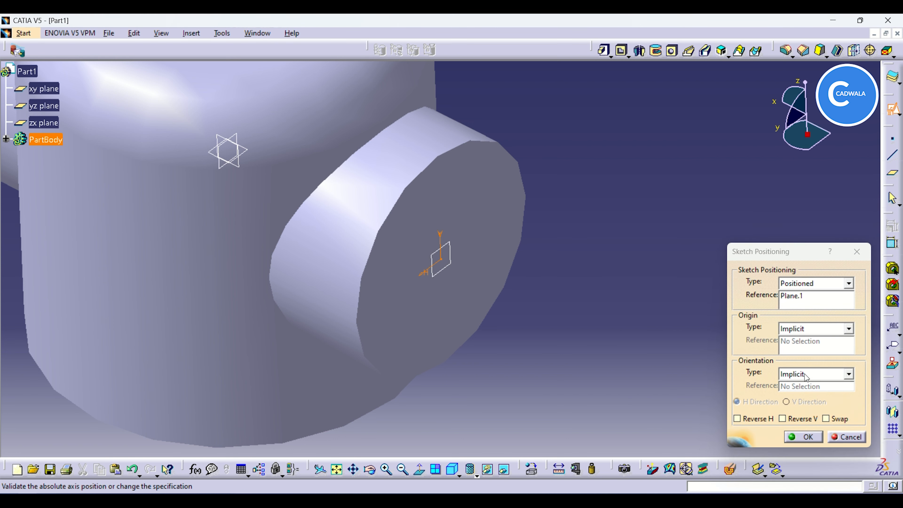
{"action": "left_click", "coordinate": [757, 418]}
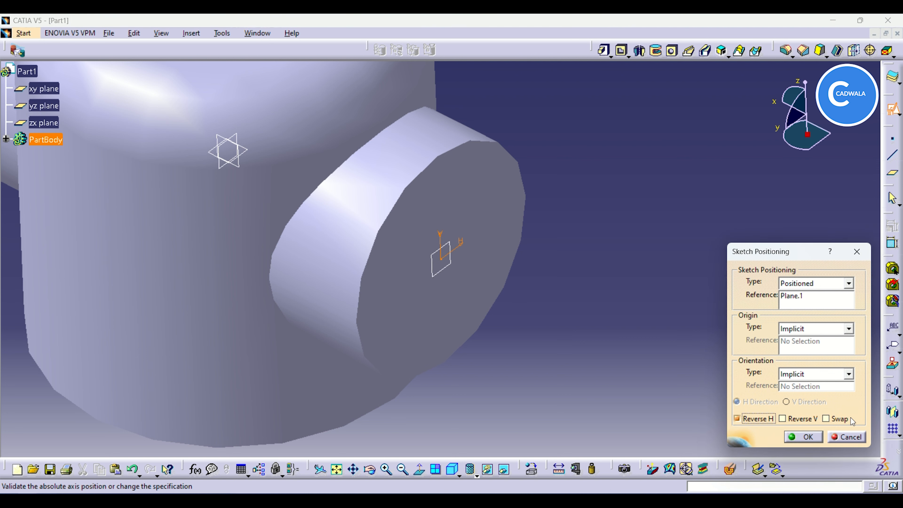
{"action": "left_click", "coordinate": [802, 437]}
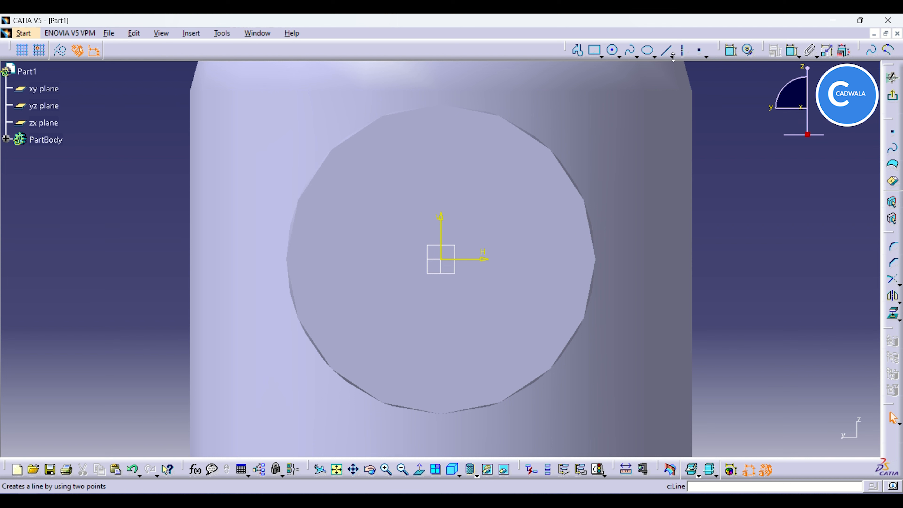
Sketch a horizontal axis line through the origin across the full width of the circular boss face.
{"action": "left_click", "coordinate": [681, 50]}
{"action": "left_click", "coordinate": [288, 259]}
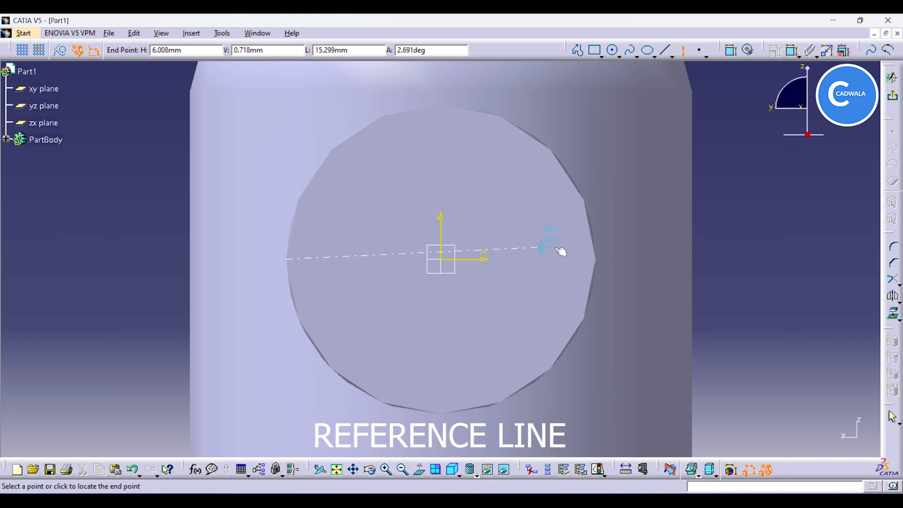
{"action": "left_click", "coordinate": [598, 258]}
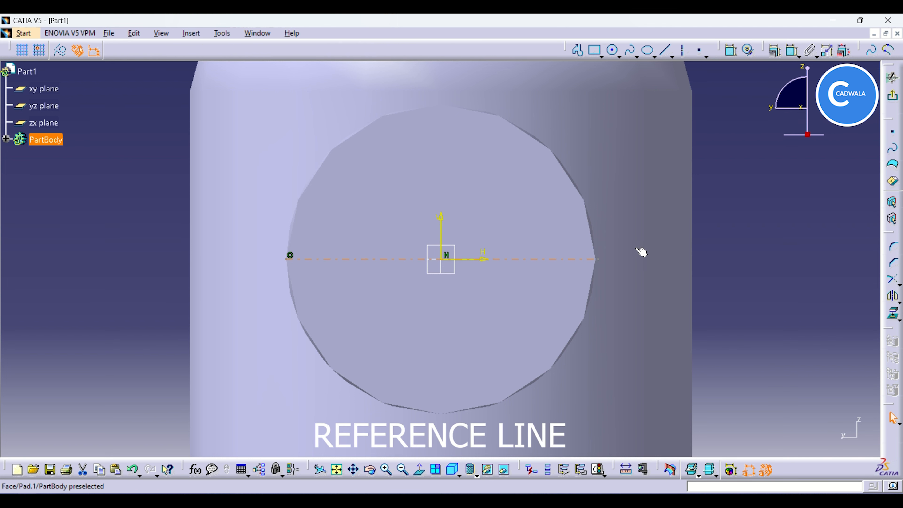
{"action": "left_click", "coordinate": [822, 238]}
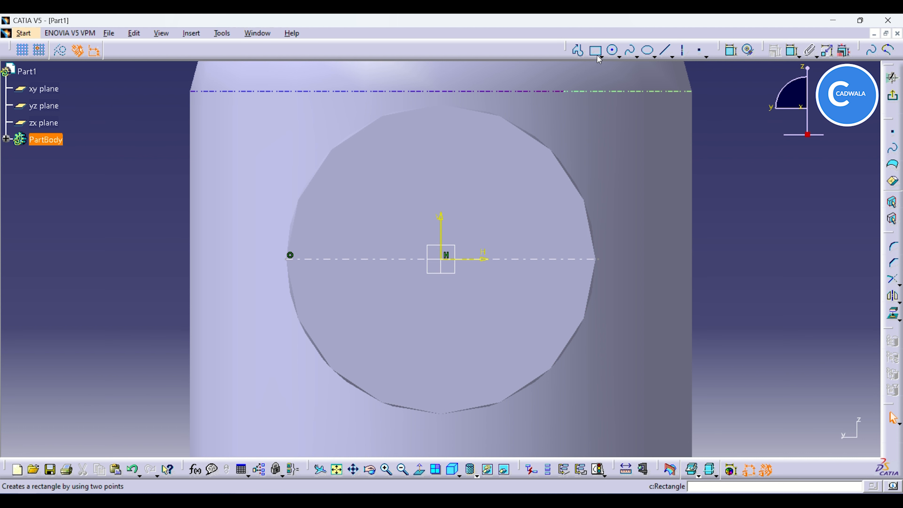
Sketch a three-point arc with the Profile tool, rising from the axis line's left end to form the airfoil's upper nose.
{"action": "left_click", "coordinate": [578, 50]}
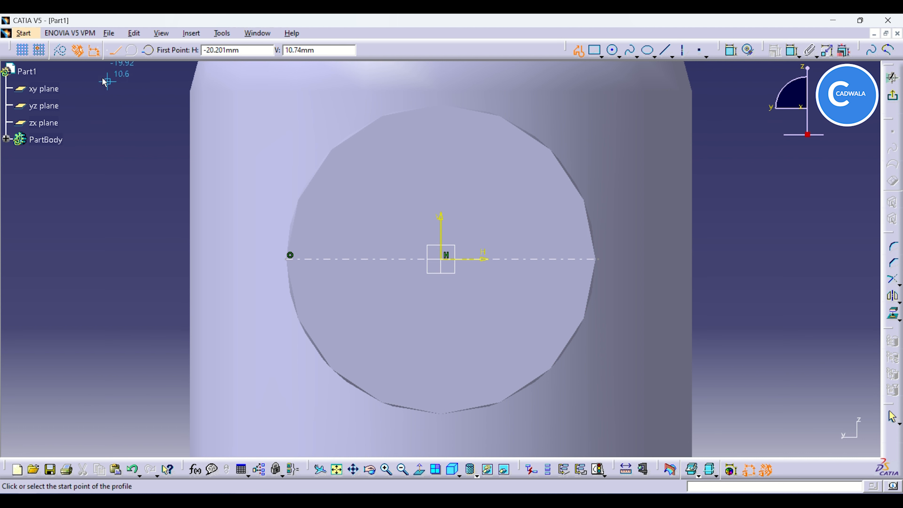
{"action": "left_click", "coordinate": [150, 51]}
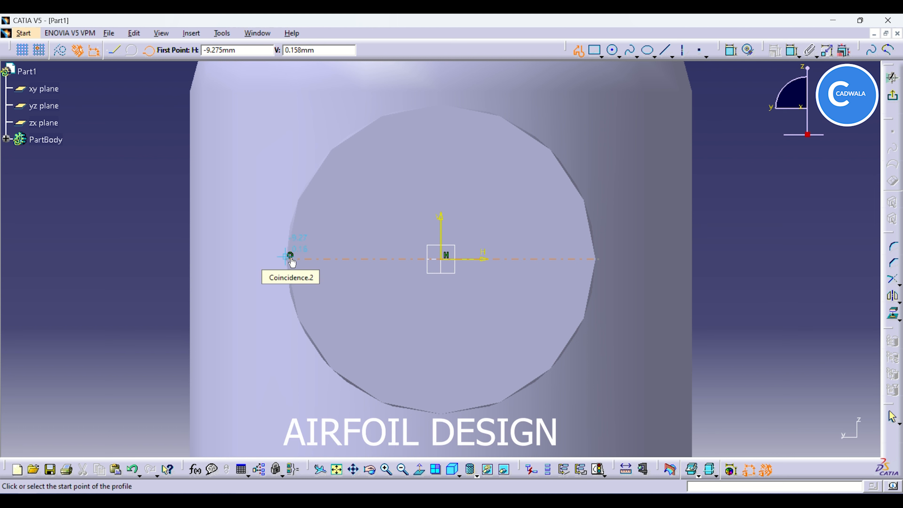
{"action": "left_click", "coordinate": [290, 255]}
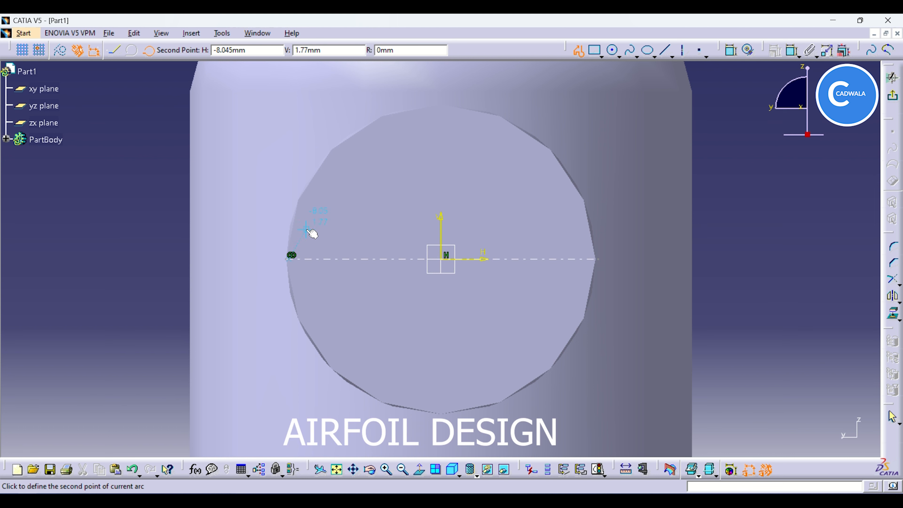
{"action": "left_click", "coordinate": [296, 234]}
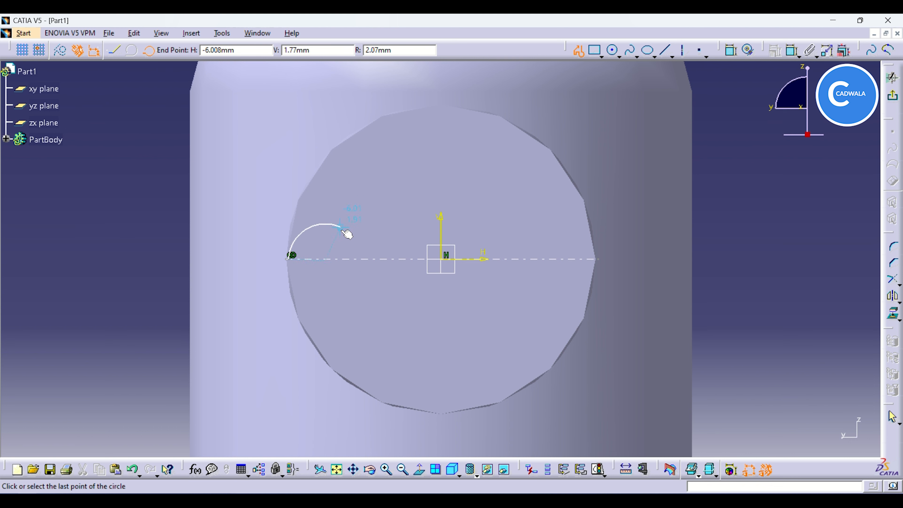
{"action": "left_click", "coordinate": [338, 240]}
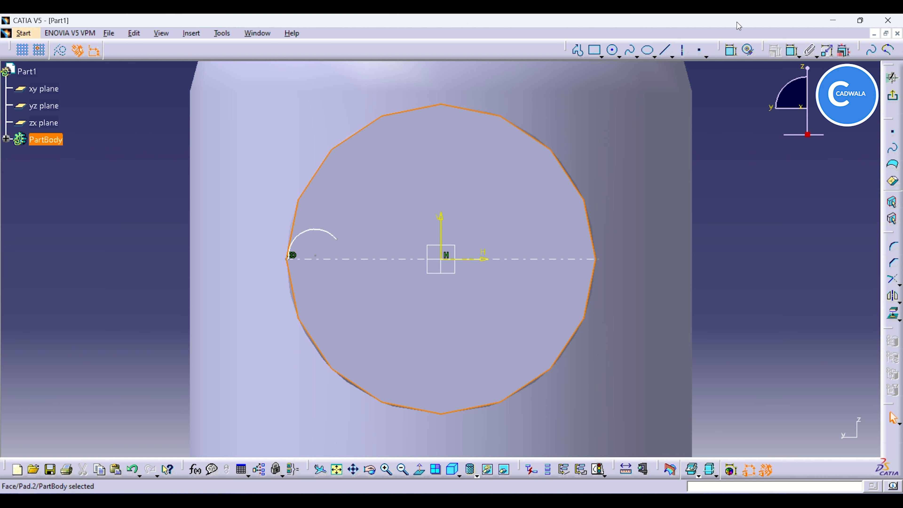
Sketch a straight profile line from the top of the nose arc to the axis line's right end.
{"action": "left_click", "coordinate": [578, 50]}
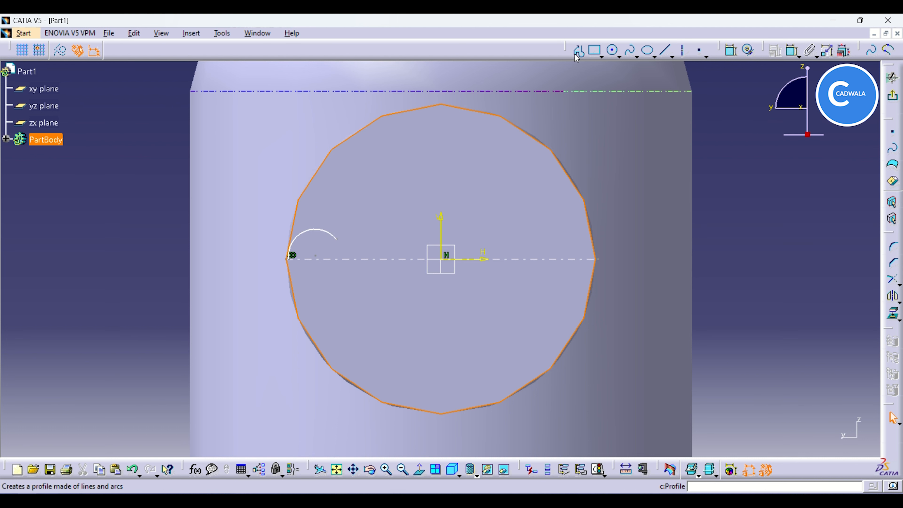
{"action": "left_click", "coordinate": [321, 231]}
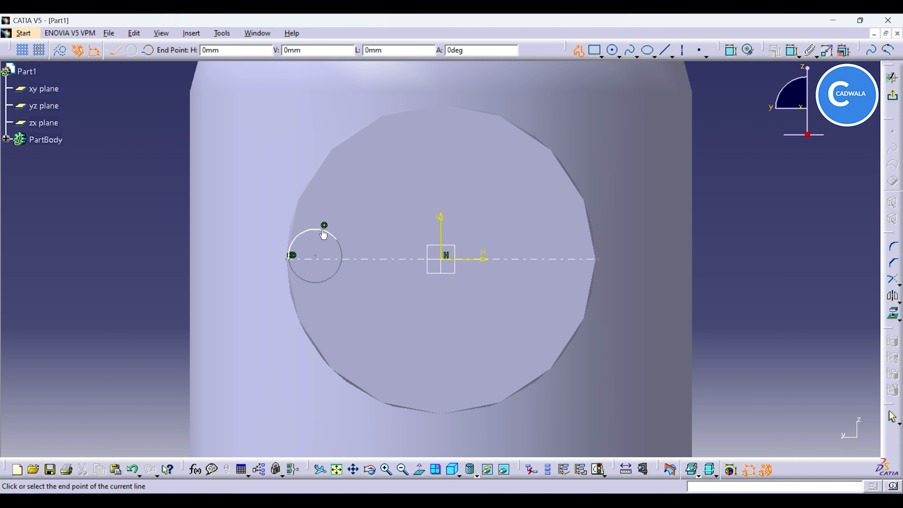
{"action": "left_click", "coordinate": [597, 259]}
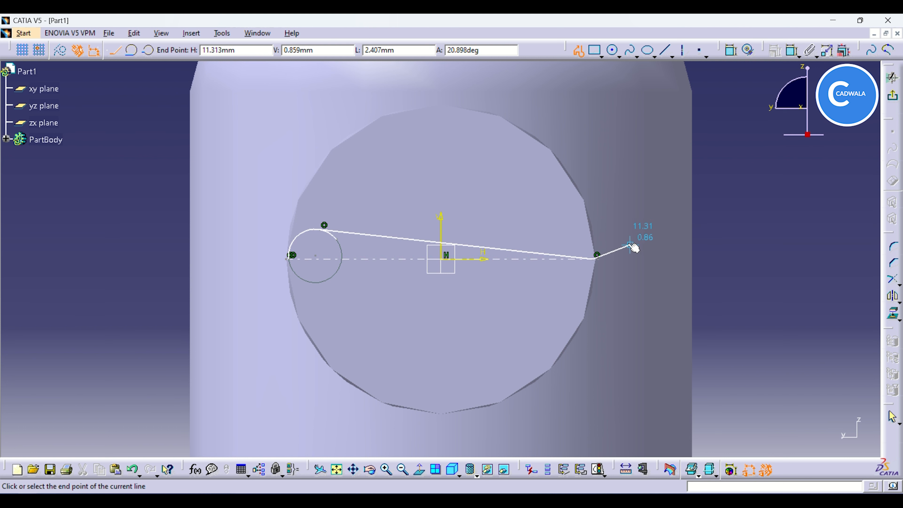
{"action": "key", "text": "Escape"}
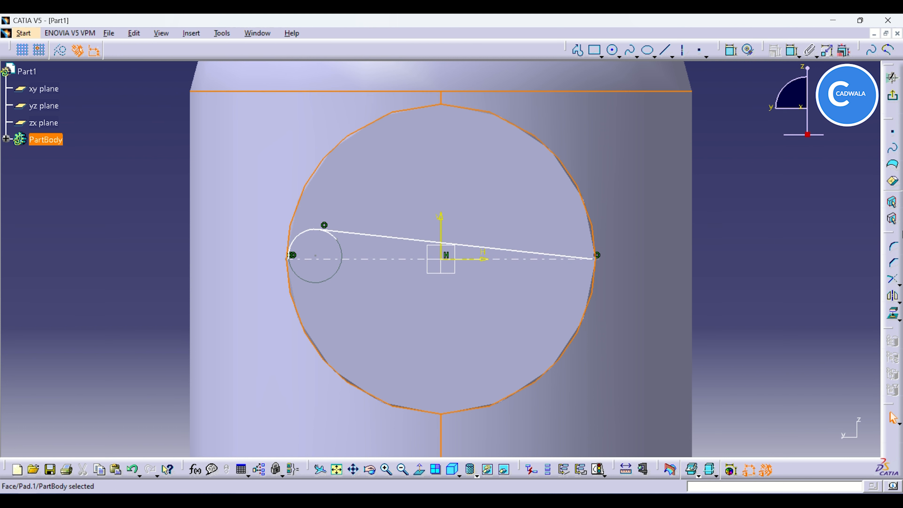
Apply a tangency constraint between the sloping line and the nose arc.
{"action": "left_click", "coordinate": [356, 235]}
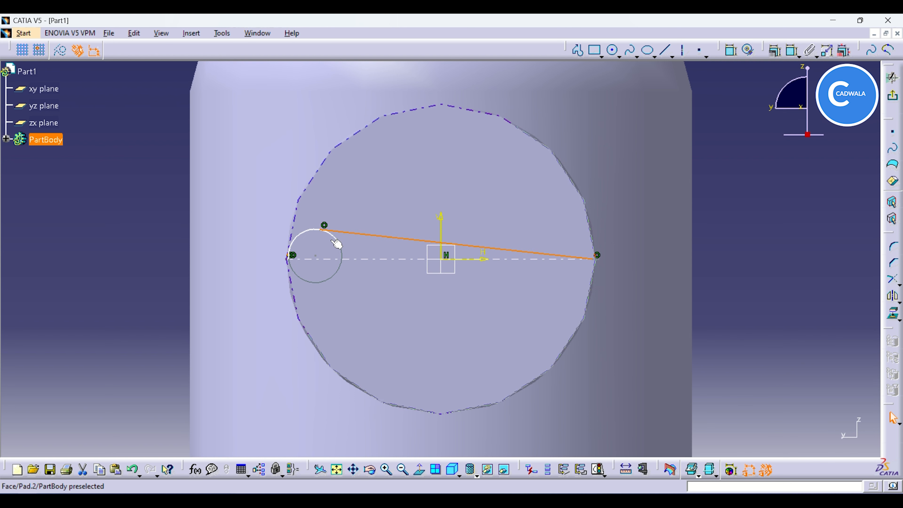
{"action": "left_click", "coordinate": [337, 240], "text": "ctrl"}
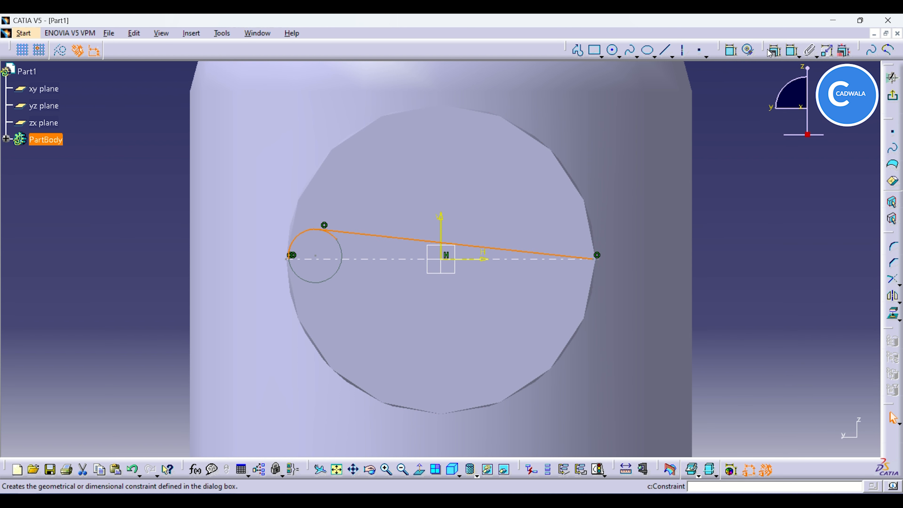
{"action": "left_click", "coordinate": [774, 50]}
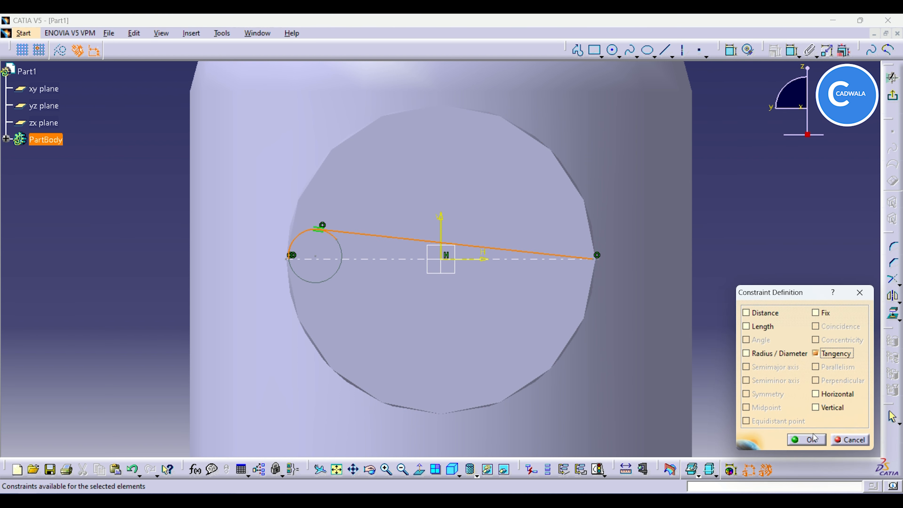
{"action": "left_click", "coordinate": [807, 439]}
Trim off the excess end of the nose arc beyond its tangent point with the sloping line.
{"action": "middle_click_drag", "start_coordinate": [665, 303], "coordinate": [665, 236]}
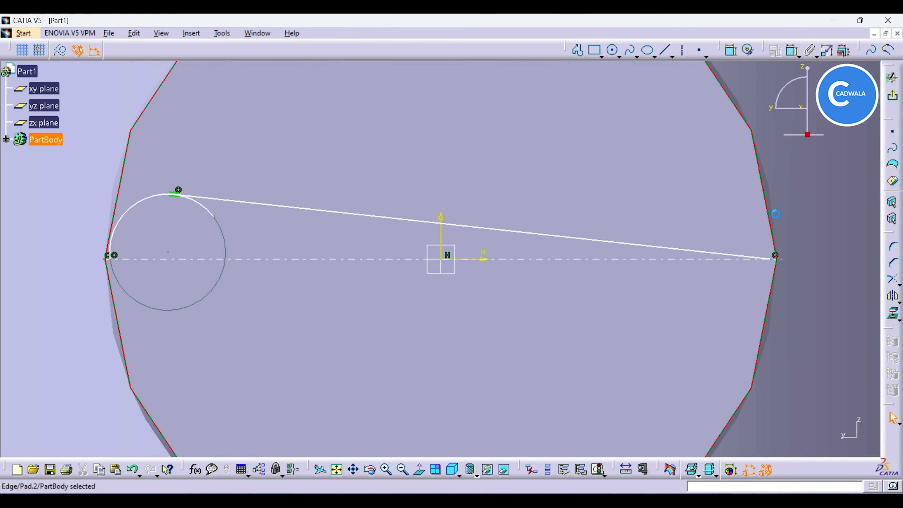
{"action": "left_click", "coordinate": [900, 283]}
{"action": "left_click", "coordinate": [857, 294]}
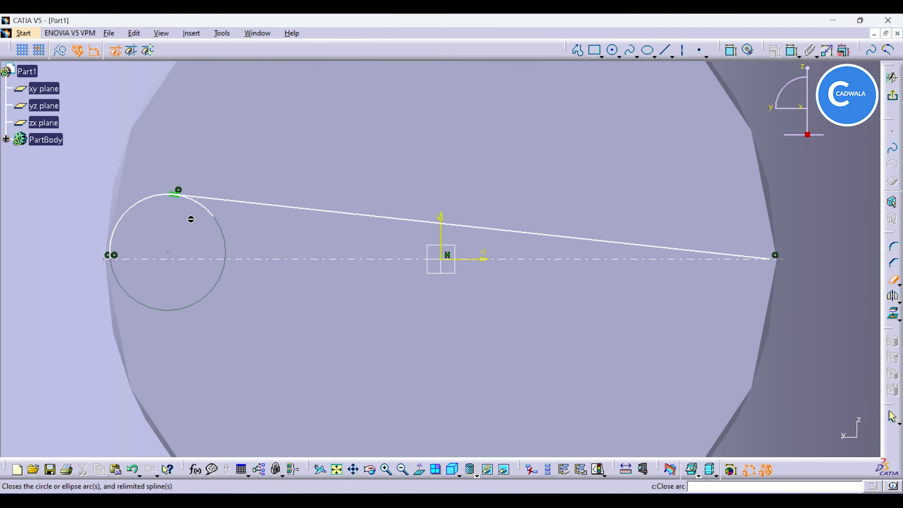
{"action": "left_click", "coordinate": [202, 205]}
{"action": "middle_click_drag", "start_coordinate": [867, 213], "coordinate": [870, 255]}
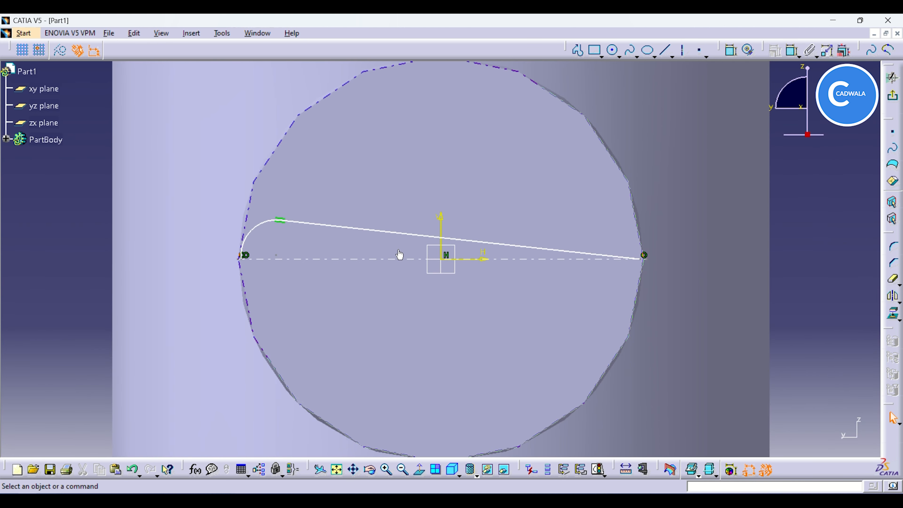
Mirror the sloping line and the nose arc about the horizontal axis to close the airfoil profile, and exit the sketch.
{"action": "left_click", "coordinate": [890, 296]}
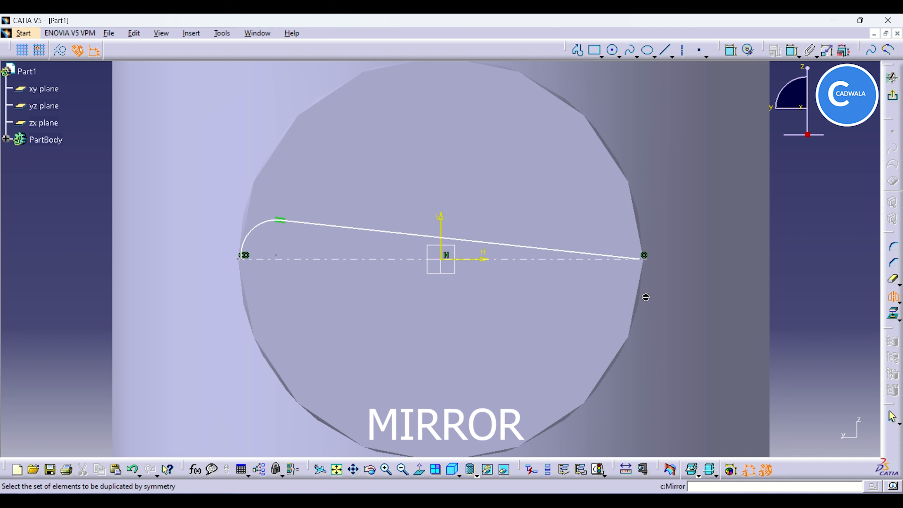
{"action": "left_click", "coordinate": [403, 234]}
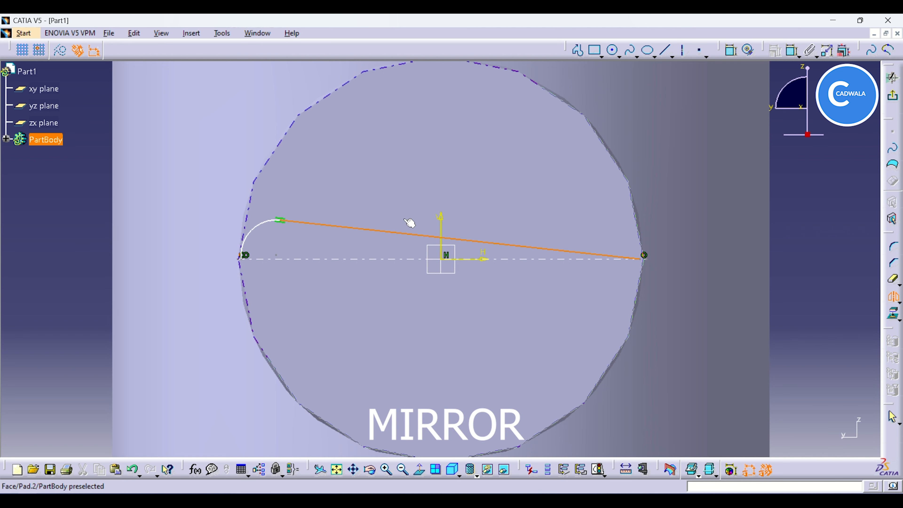
{"action": "left_click", "coordinate": [503, 259]}
{"action": "left_click", "coordinate": [898, 299]}
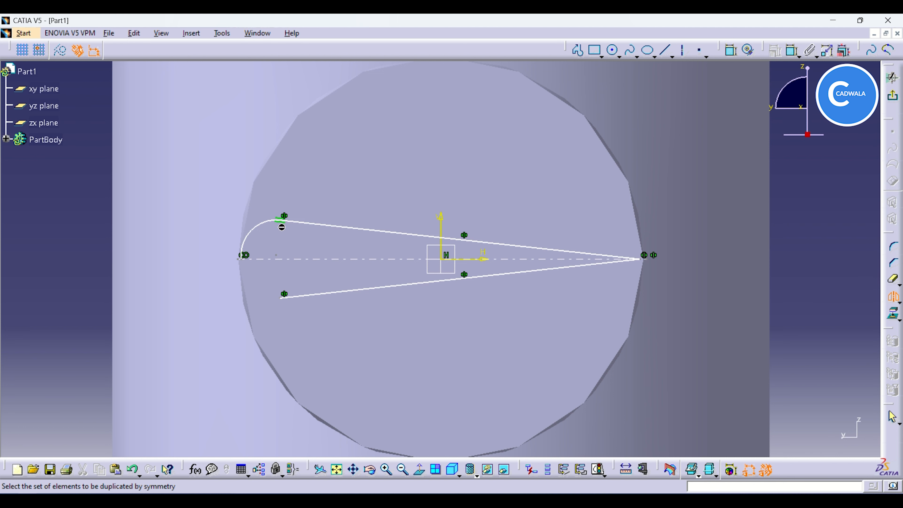
{"action": "left_click", "coordinate": [261, 226]}
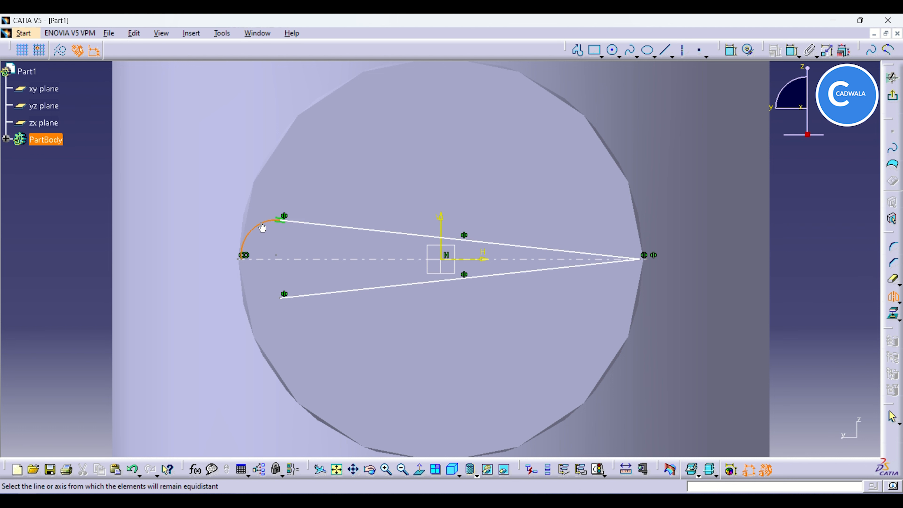
{"action": "left_click", "coordinate": [483, 259]}
{"action": "left_click", "coordinate": [714, 294]}
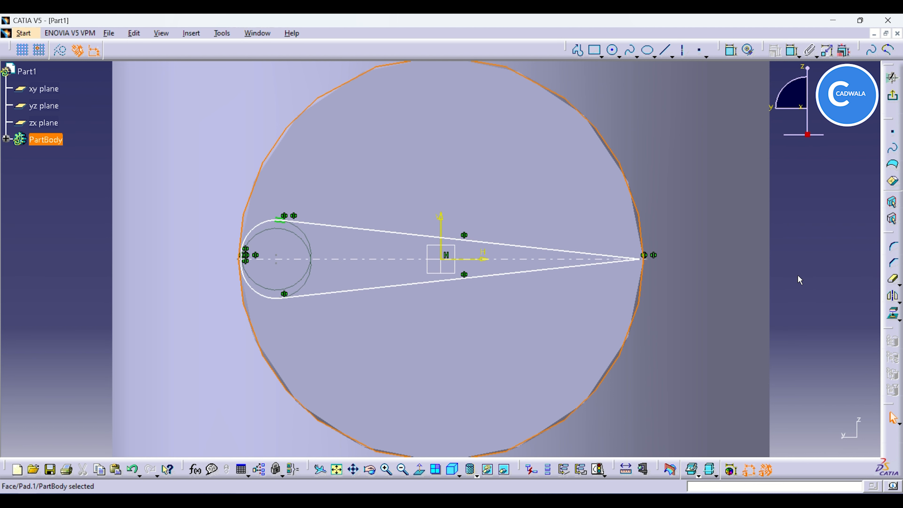
{"action": "middle_click_drag", "start_coordinate": [798, 276], "coordinate": [809, 320], "text": "ctrl"}
{"action": "left_click", "coordinate": [756, 278]}
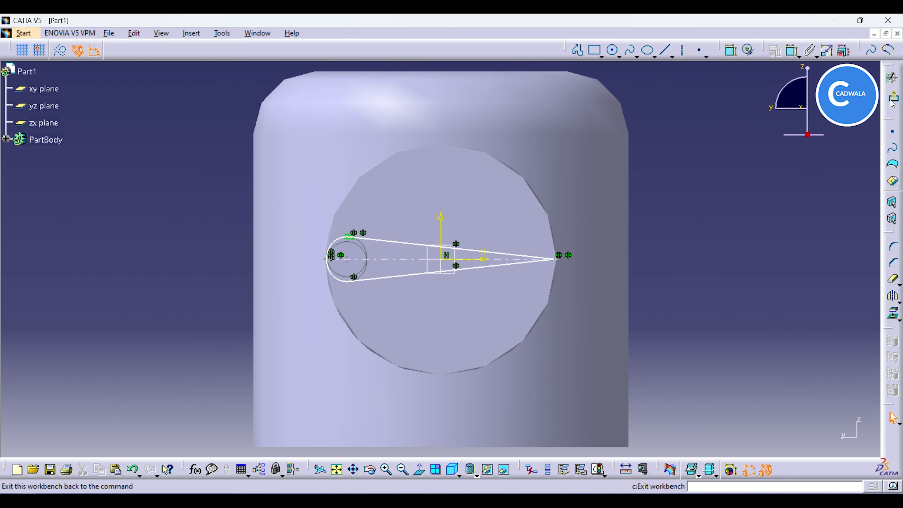
{"action": "left_click", "coordinate": [892, 78]}
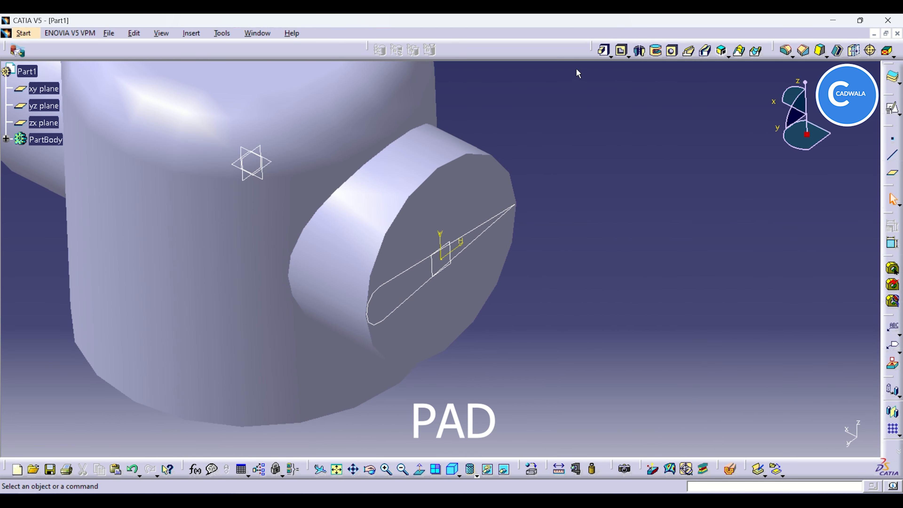
Pad the airfoil sketch outward from the side boss to a length of 200 mm.
{"action": "left_click", "coordinate": [603, 50]}
{"action": "left_click", "coordinate": [431, 259]}
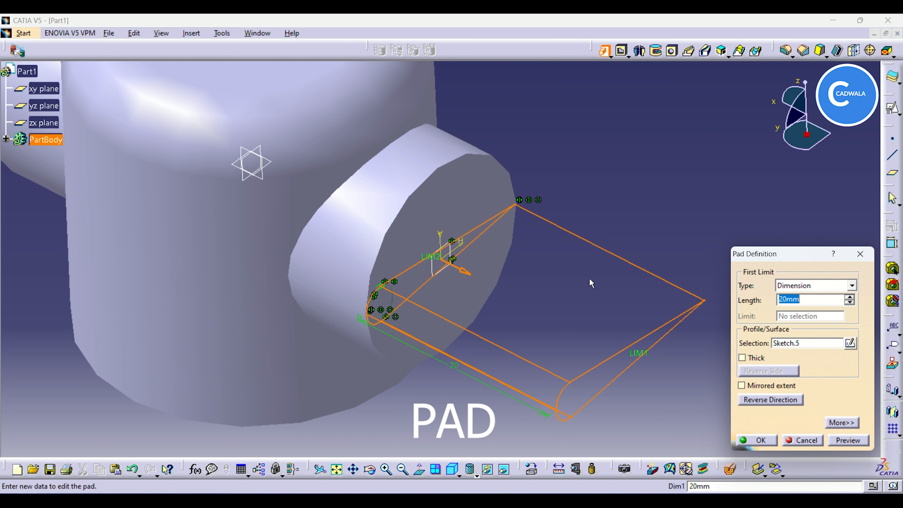
{"action": "type", "text": "100"}
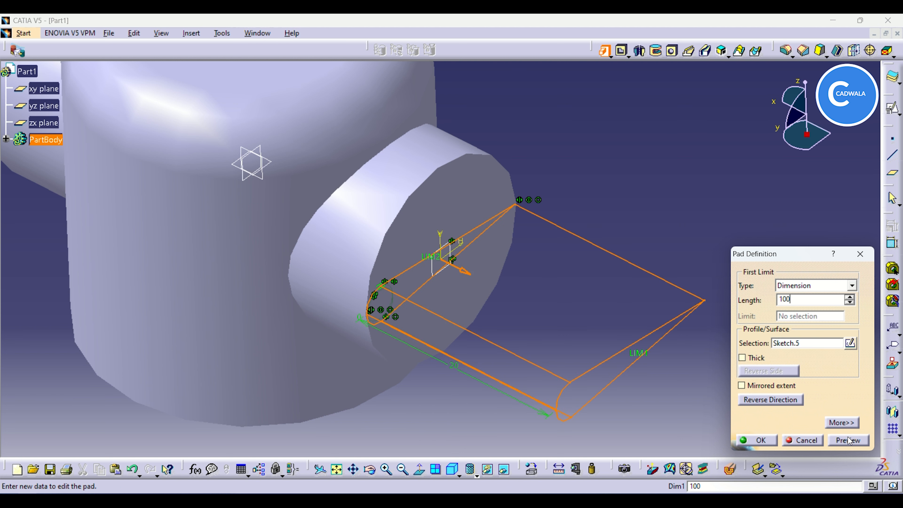
{"action": "left_click", "coordinate": [848, 440]}
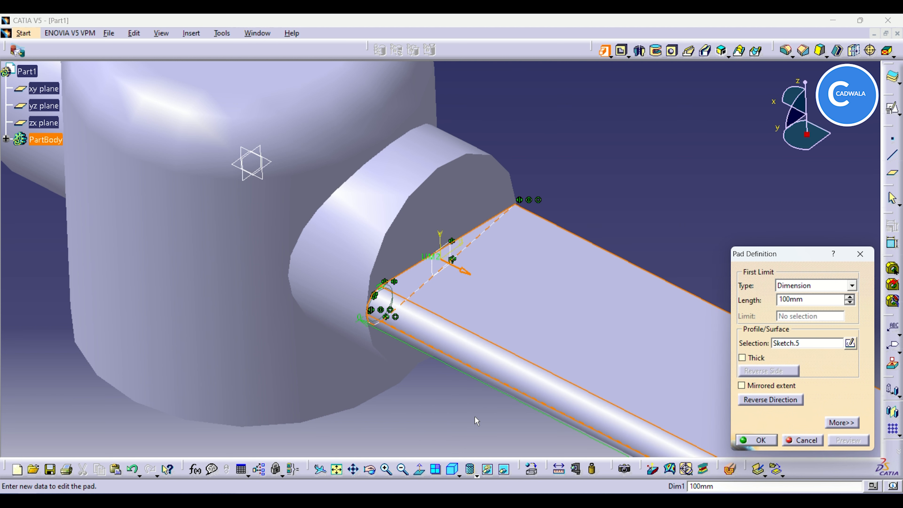
{"action": "middle_click_drag", "start_coordinate": [477, 421], "coordinate": [417, 376], "text": "ctrl"}
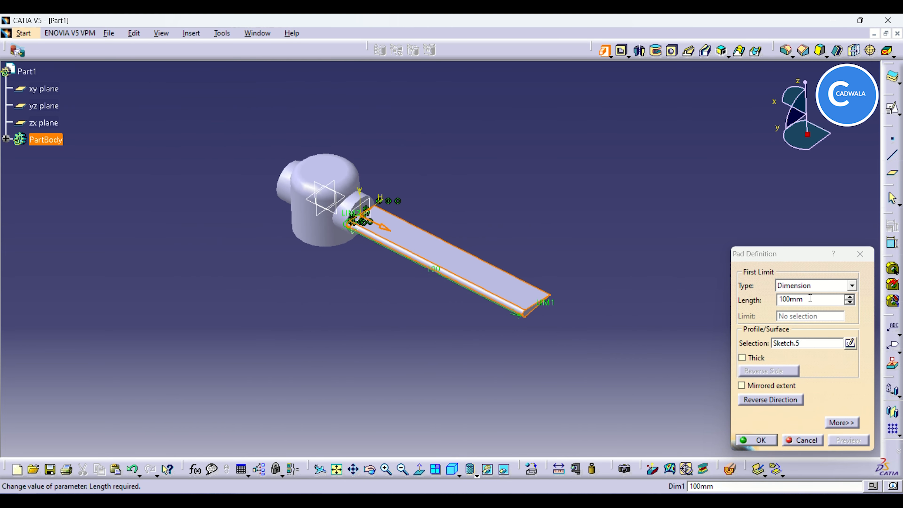
{"action": "left_click", "coordinate": [733, 301]}
{"action": "type", "text": "150"}
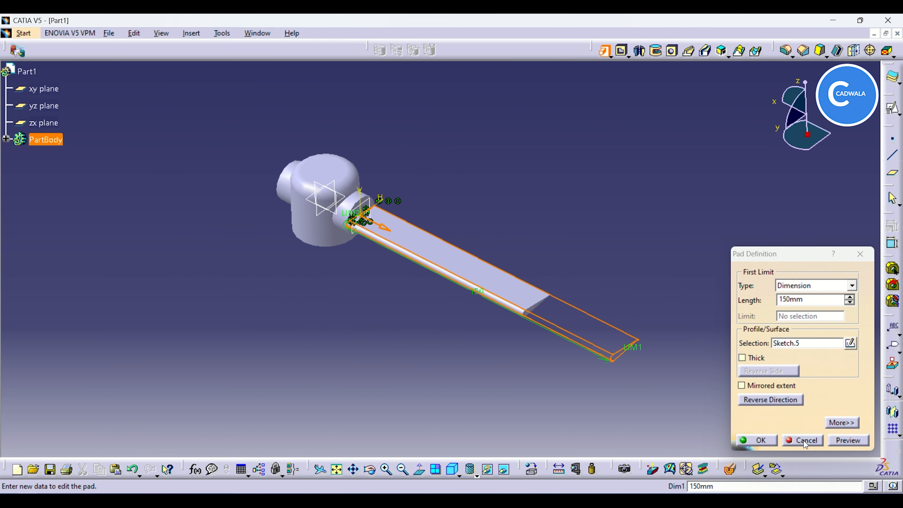
{"action": "left_click", "coordinate": [841, 439]}
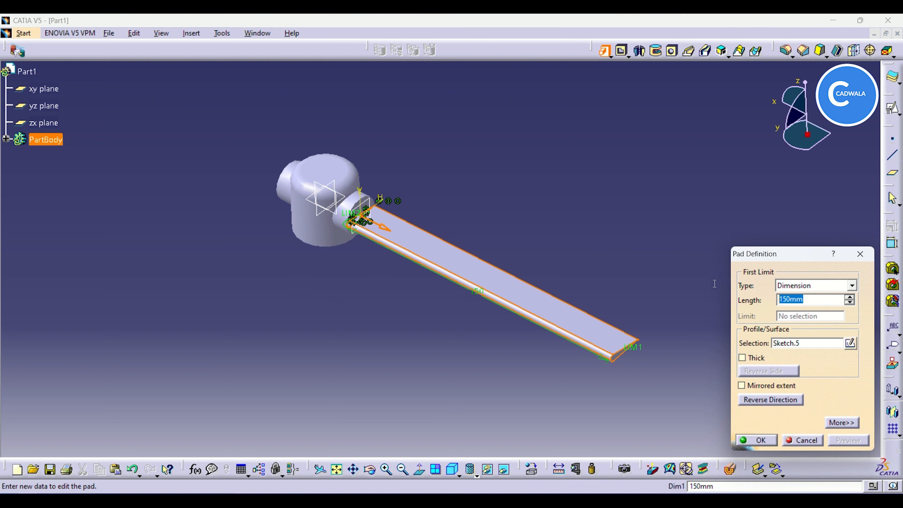
{"action": "key", "text": "Return"}
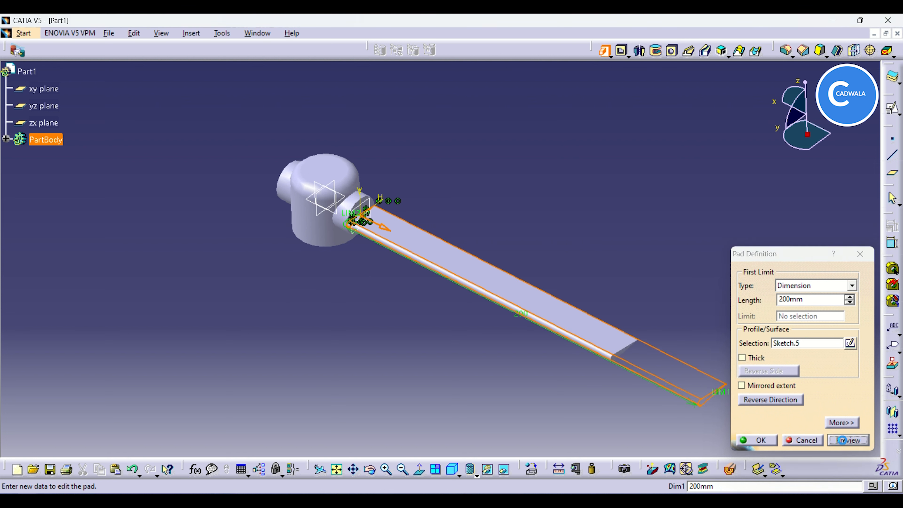
{"action": "left_click", "coordinate": [756, 440]}
Mirror the whole solid about the yz plane to create the opposite blade.
{"action": "middle_click_drag", "start_coordinate": [757, 306], "coordinate": [447, 271]}
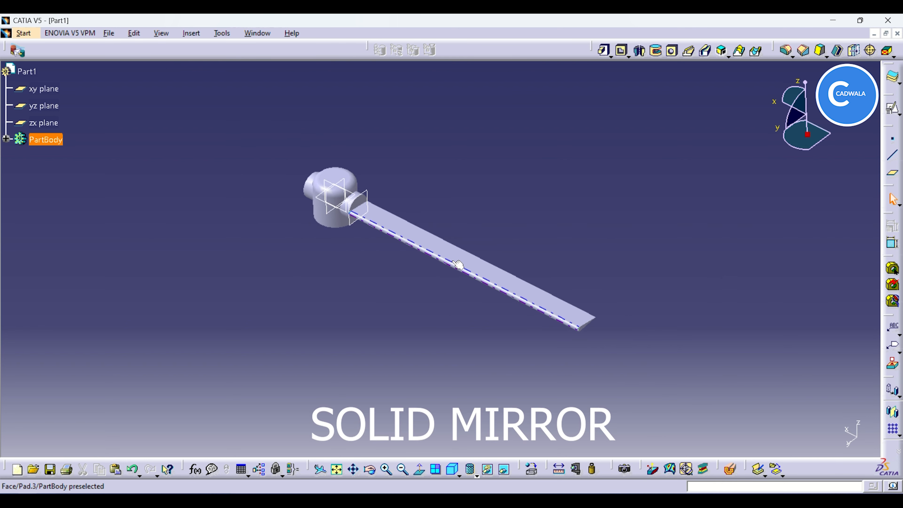
{"action": "left_click", "coordinate": [892, 412]}
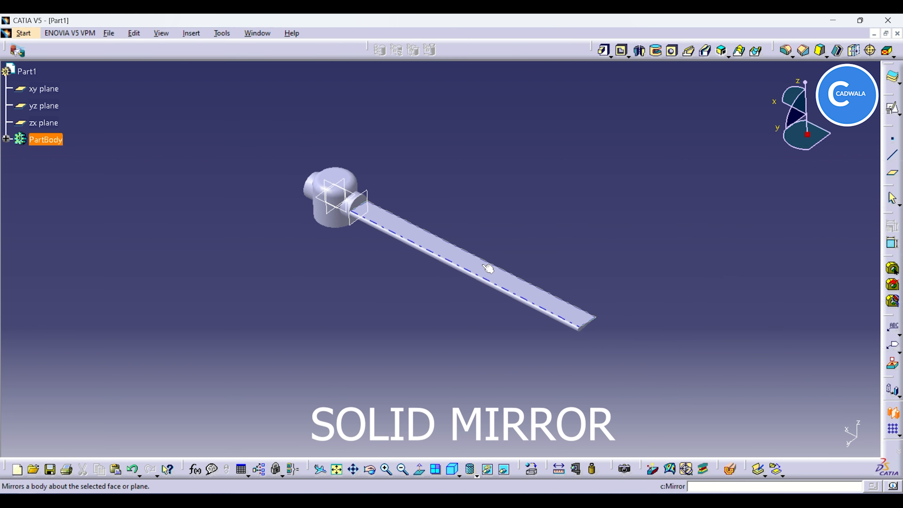
{"action": "left_click", "coordinate": [485, 267]}
{"action": "left_click", "coordinate": [44, 105]}
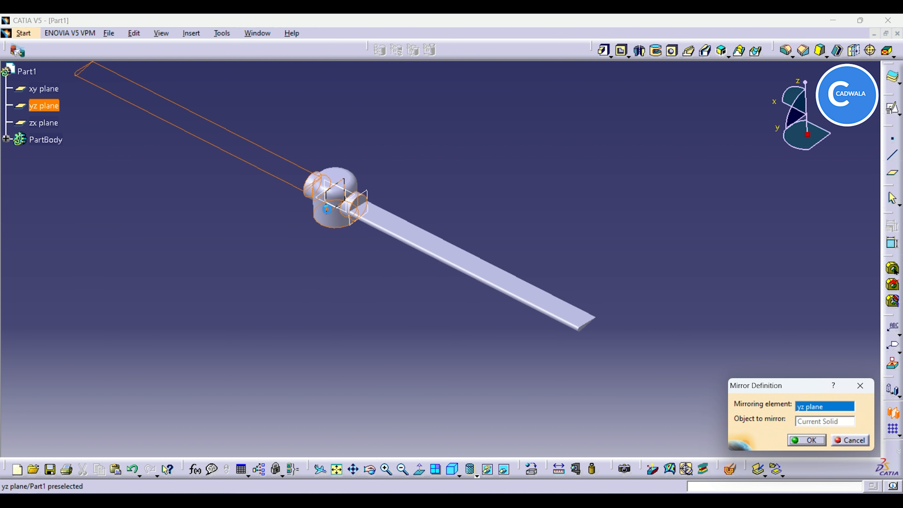
{"action": "left_click", "coordinate": [822, 442]}
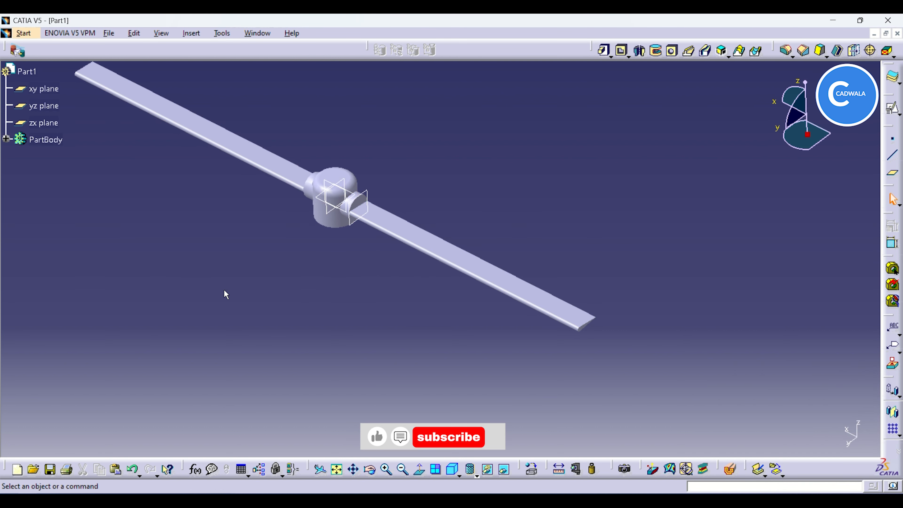
Create a reference plane offset 20 mm from the xy plane, reversed toward the hub's underside.
{"action": "middle_click_drag", "start_coordinate": [223, 294], "coordinate": [195, 313]}
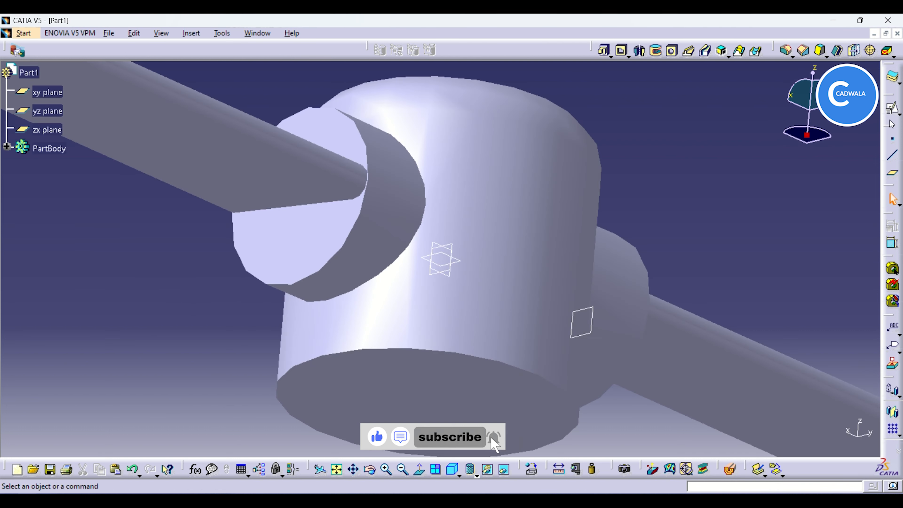
{"action": "left_click", "coordinate": [893, 112]}
{"action": "left_click", "coordinate": [892, 173]}
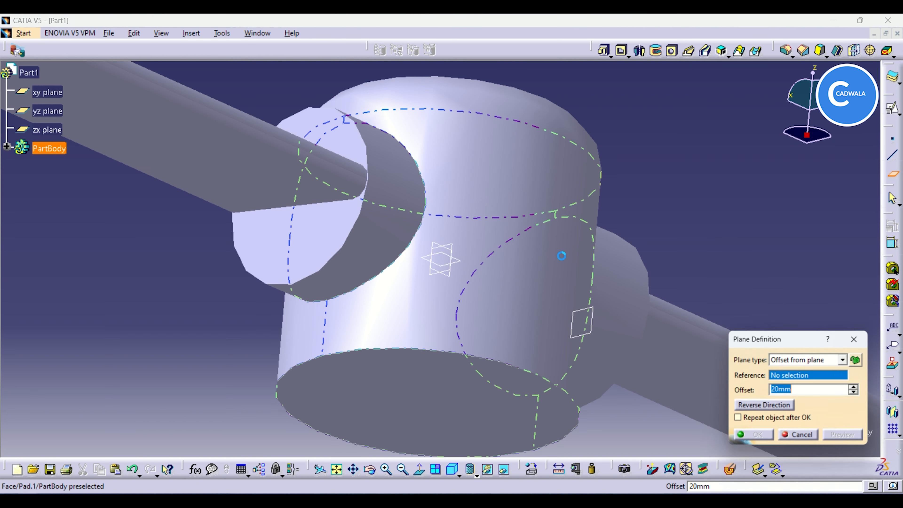
{"action": "left_click", "coordinate": [454, 259]}
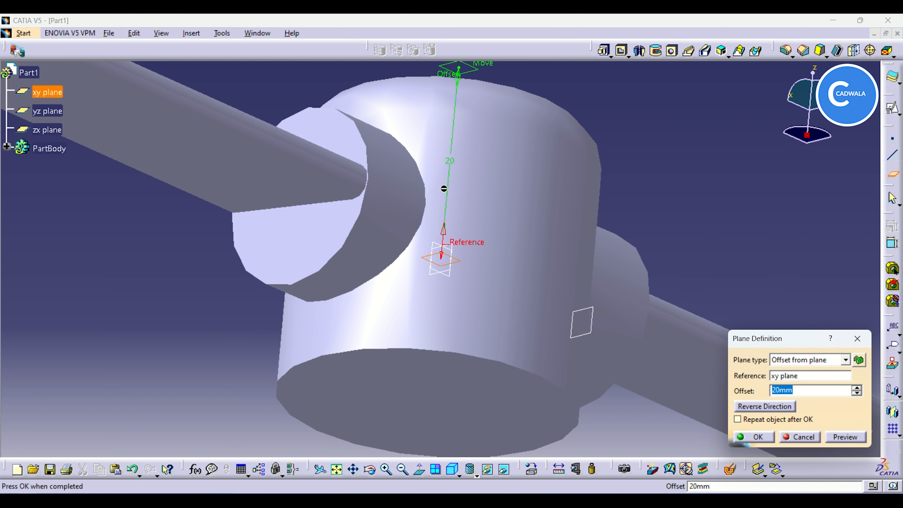
{"action": "left_click", "coordinate": [445, 228]}
{"action": "left_click", "coordinate": [754, 437]}
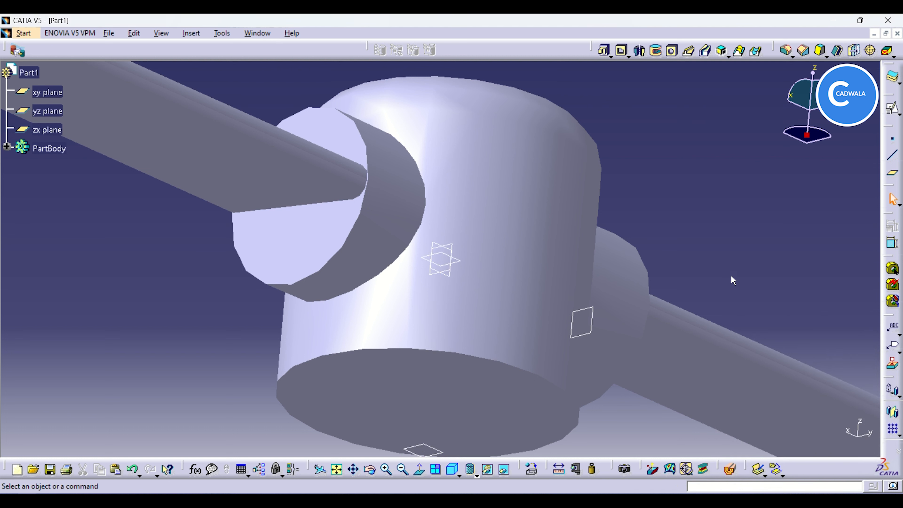
Open a positioned sketch on the new offset plane beneath the hub, keeping the implicit origin and orientation.
{"action": "left_click", "coordinate": [423, 450]}
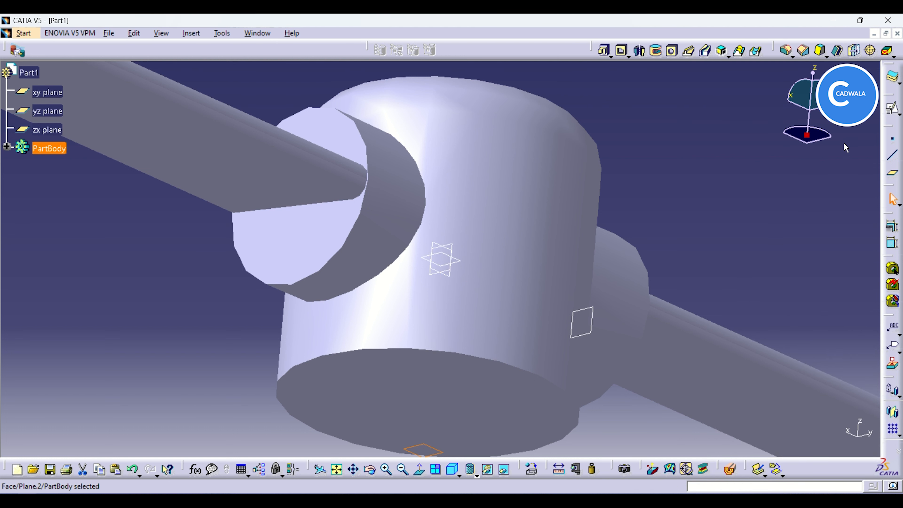
{"action": "left_click", "coordinate": [893, 108]}
{"action": "scroll", "coordinate": [693, 194], "scroll_direction": "down", "scroll_amount": 3}
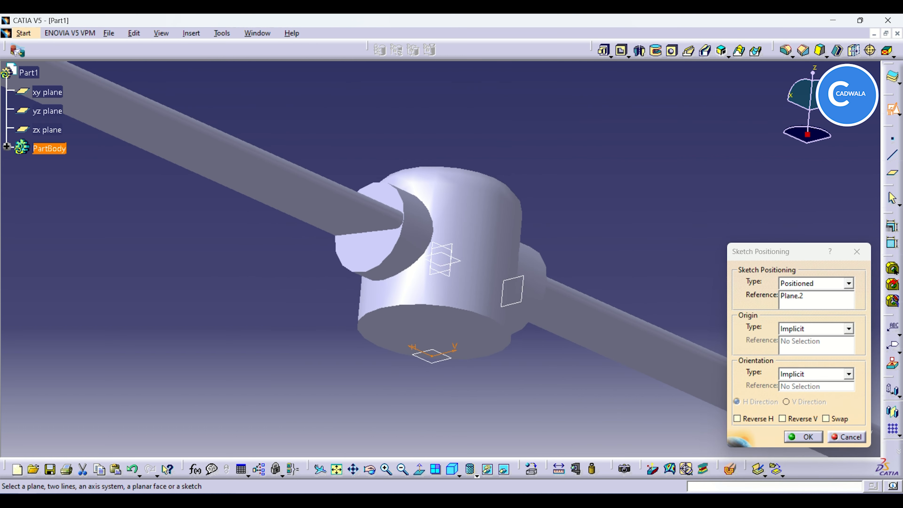
{"action": "left_click", "coordinate": [370, 471]}
{"action": "mouse_move", "coordinate": [419, 443]}
{"action": "left_mouse_down"}
{"action": "mouse_move", "coordinate": [423, 422]}
{"action": "mouse_move", "coordinate": [371, 320]}
{"action": "mouse_move", "coordinate": [413, 282]}
{"action": "mouse_move", "coordinate": [438, 295]}
{"action": "left_mouse_up"}
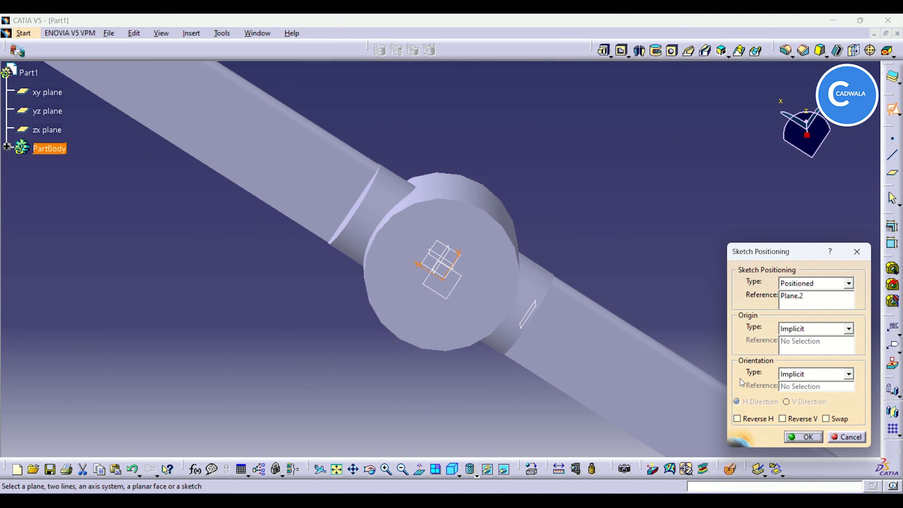
{"action": "left_click", "coordinate": [790, 433]}
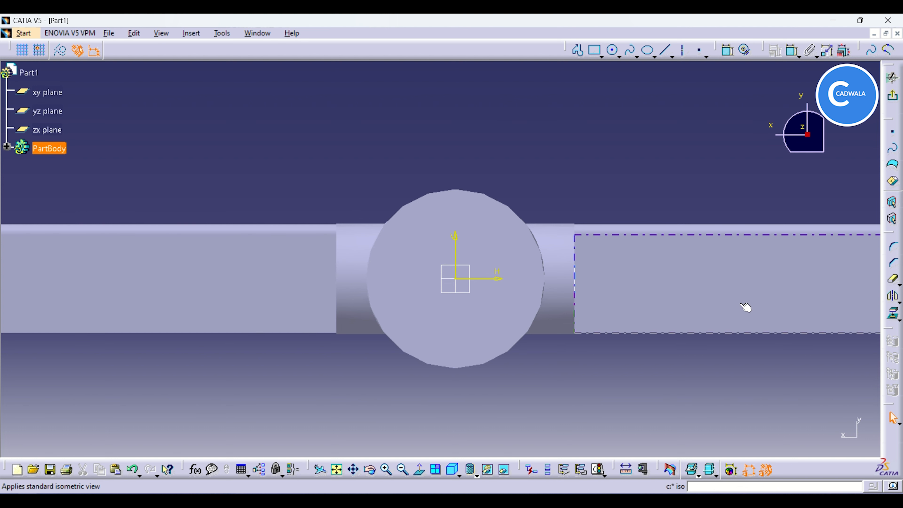
Sketch two concentric circles at the origin, about 9.2 mm and 5.2 mm in diameter.
{"action": "left_click", "coordinate": [612, 50]}
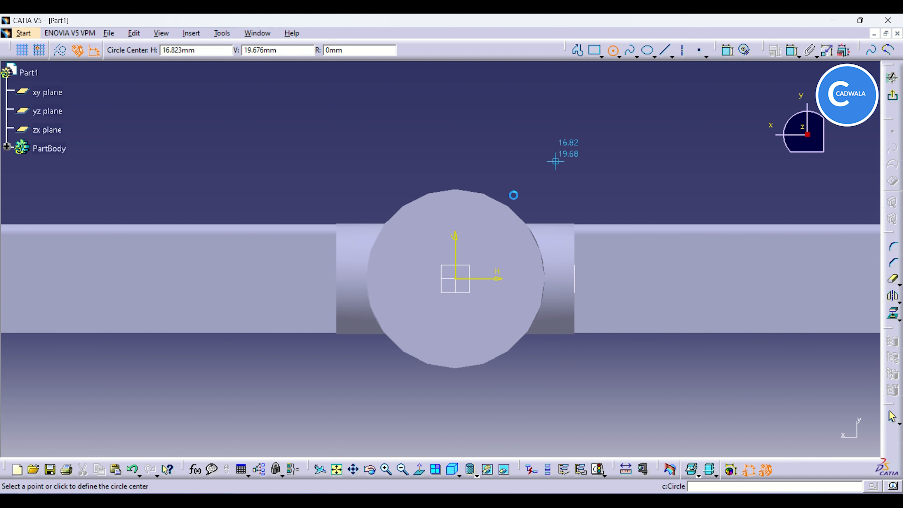
{"action": "left_click", "coordinate": [455, 278]}
{"action": "left_click", "coordinate": [478, 292]}
{"action": "left_click", "coordinate": [618, 54]}
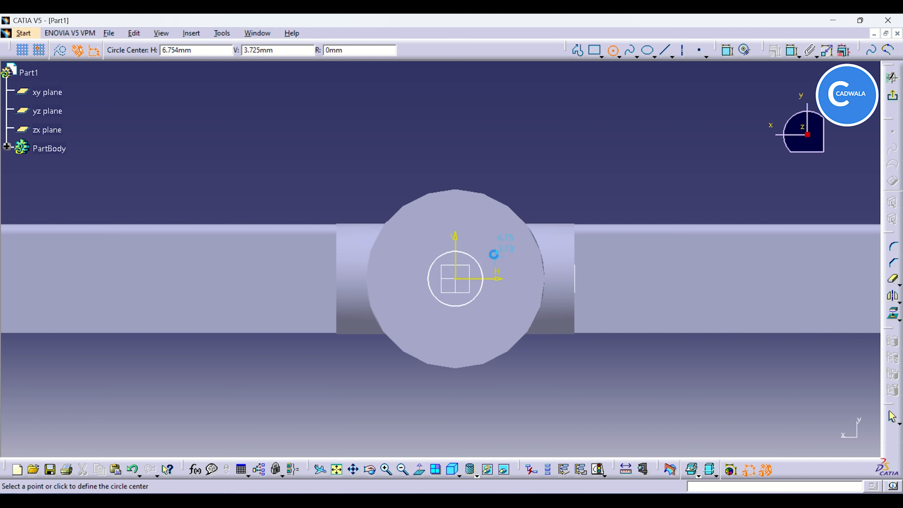
{"action": "left_click", "coordinate": [456, 279]}
{"action": "left_click", "coordinate": [469, 282]}
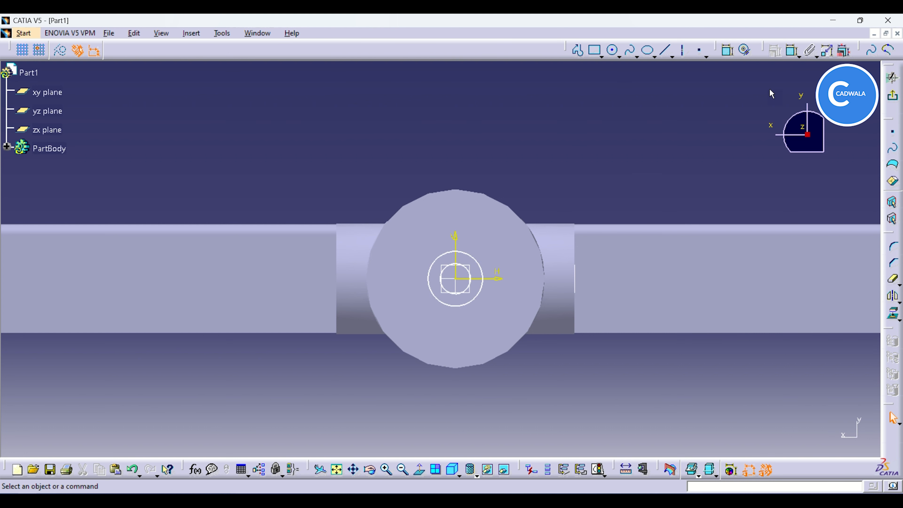
Dimension the outer circle and set its diameter to 10 mm.
{"action": "left_click", "coordinate": [844, 51]}
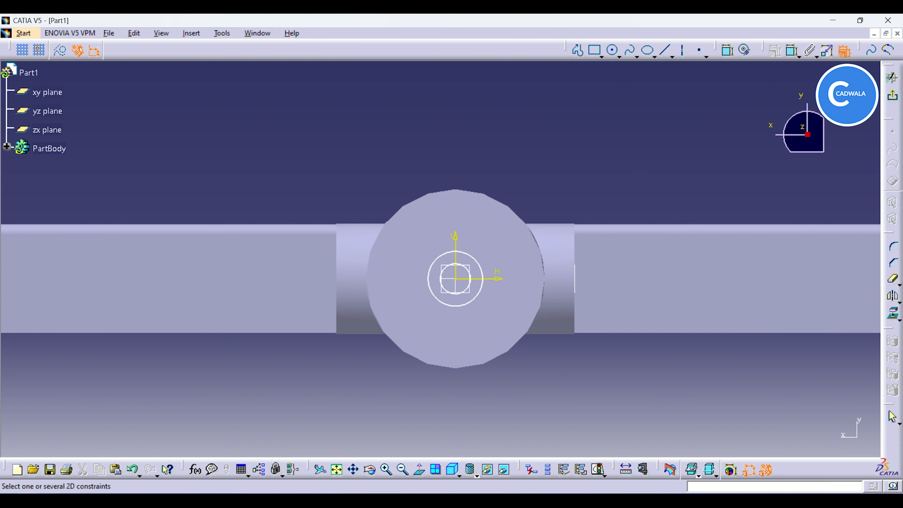
{"action": "left_click", "coordinate": [844, 50]}
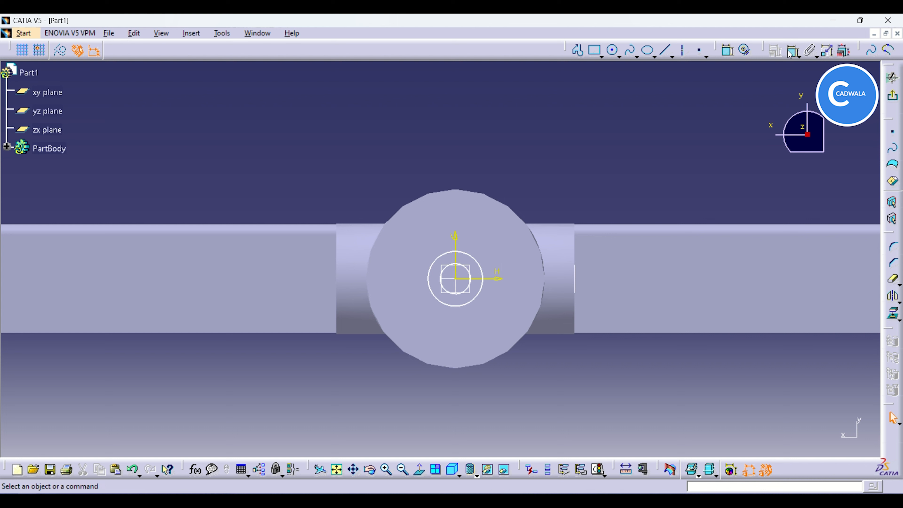
{"action": "left_click", "coordinate": [477, 261]}
{"action": "left_click", "coordinate": [643, 127]}
{"action": "double_click", "coordinate": [643, 127]}
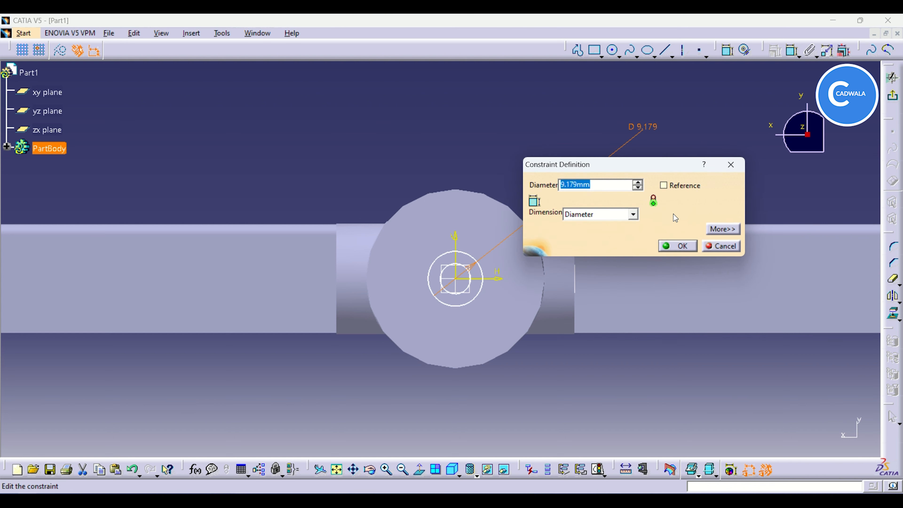
{"action": "left_click", "coordinate": [681, 246]}
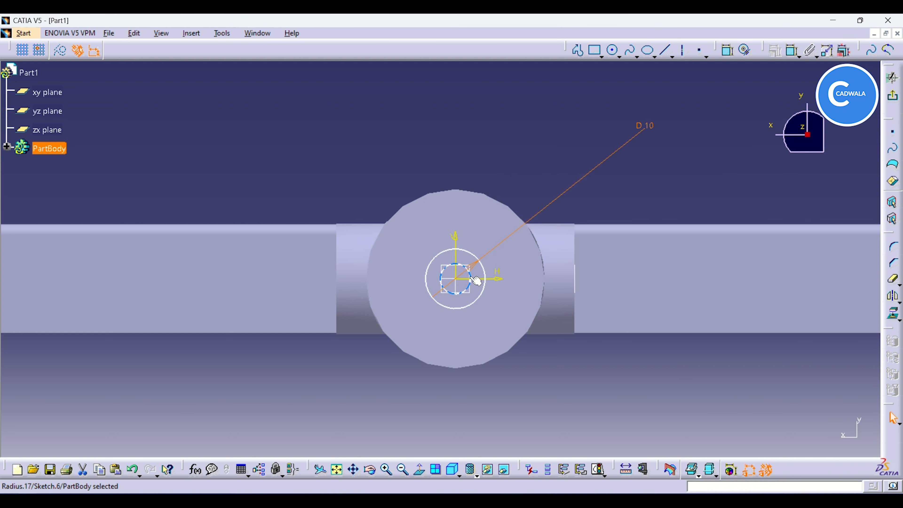
Dimension the inner circle, set its diameter to 5 mm, and exit the sketch.
{"action": "left_click", "coordinate": [476, 281]}
{"action": "left_click", "coordinate": [727, 51]}
{"action": "left_click", "coordinate": [864, 293]}
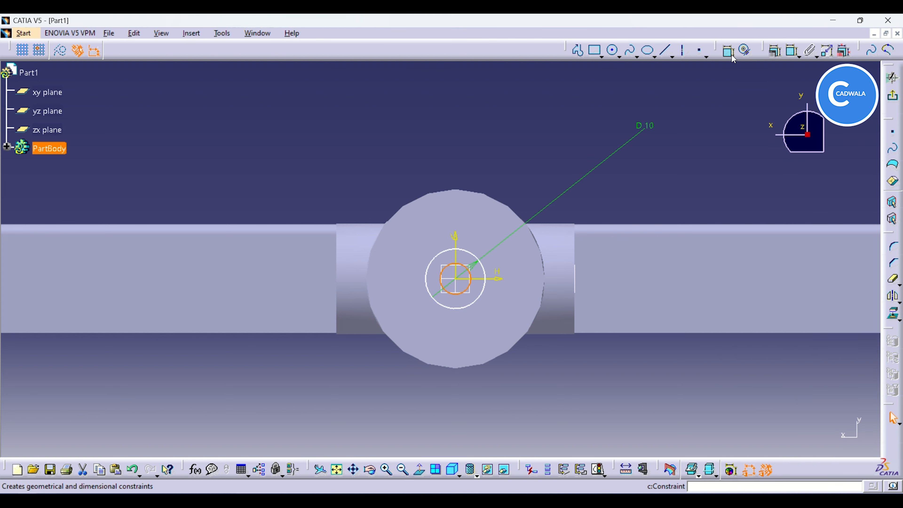
{"action": "left_click", "coordinate": [731, 56]}
{"action": "left_click", "coordinate": [715, 190]}
{"action": "double_click", "coordinate": [716, 191]}
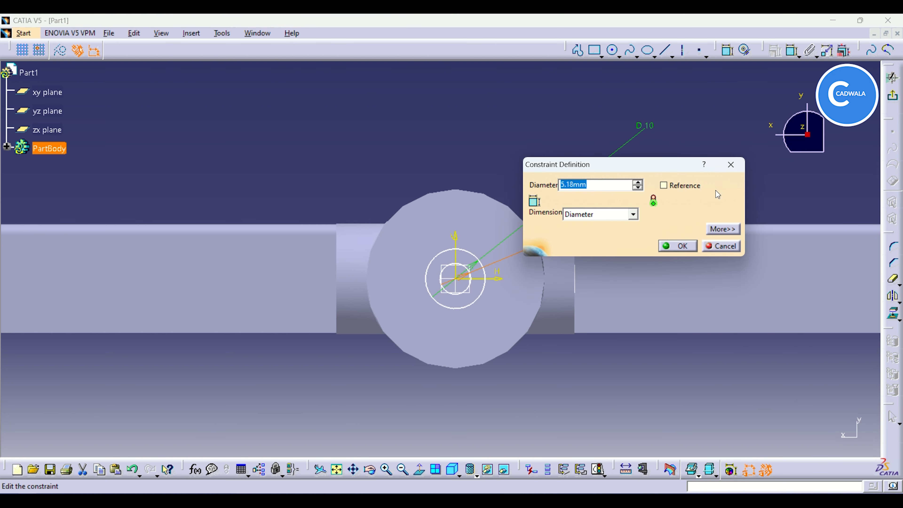
{"action": "type", "text": "10"}
{"action": "left_click", "coordinate": [680, 246]}
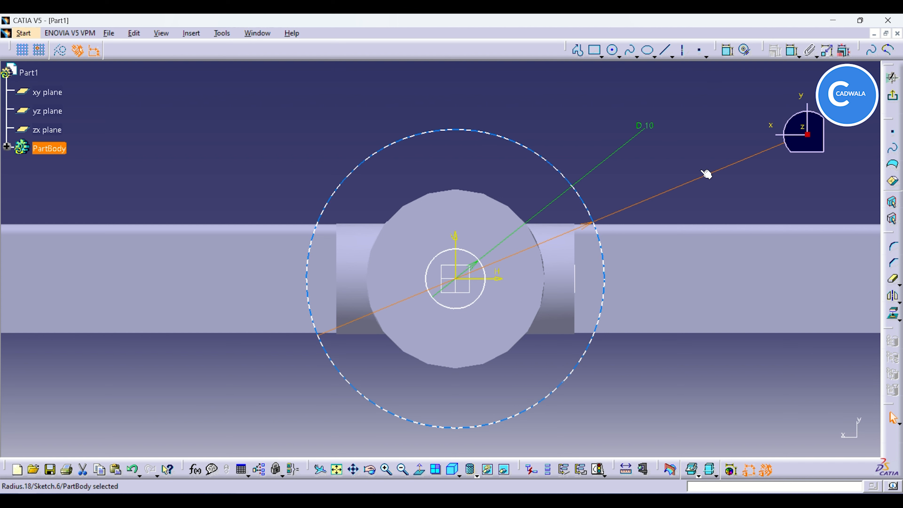
{"action": "middle_click_drag", "start_coordinate": [712, 177], "coordinate": [655, 207]}
{"action": "double_click", "coordinate": [732, 155]}
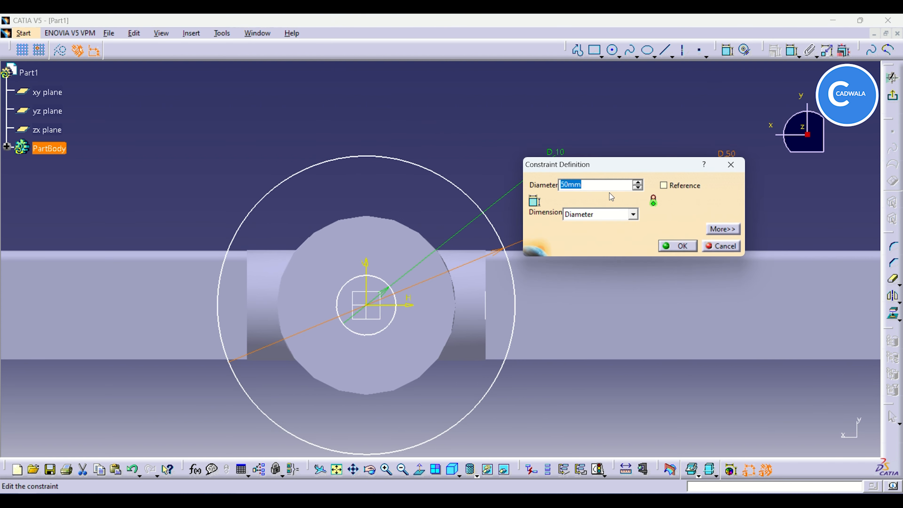
{"action": "type", "text": "5"}
{"action": "left_click", "coordinate": [677, 246]}
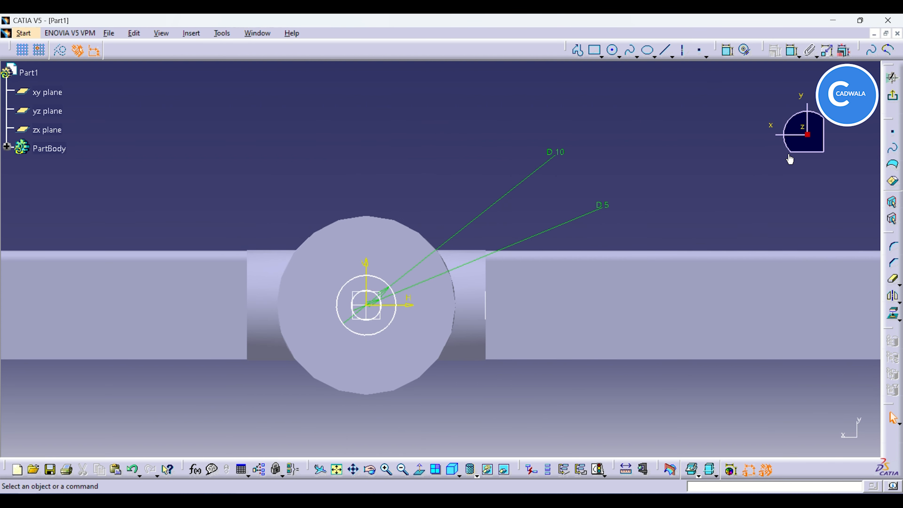
{"action": "left_click", "coordinate": [892, 95]}
{"action": "left_click", "coordinate": [622, 50]}
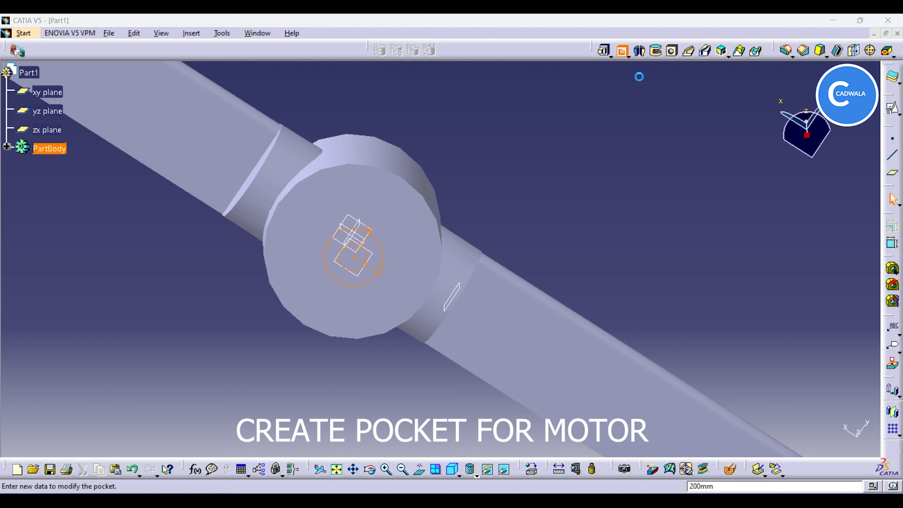
{"action": "left_click_drag", "start_coordinate": [370, 469], "coordinate": [462, 319]}
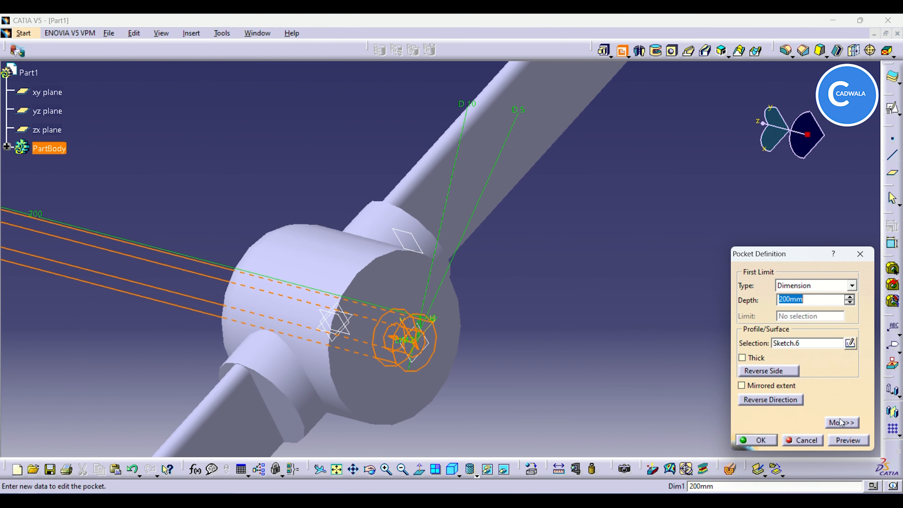
{"action": "left_click", "coordinate": [803, 440]}
Cut a Multi-Pocket into the hub's underside from the concentric-circle sketch, 20 mm deep for the inner circle and 10 mm for the outer ring.
{"action": "left_click", "coordinate": [629, 56]}
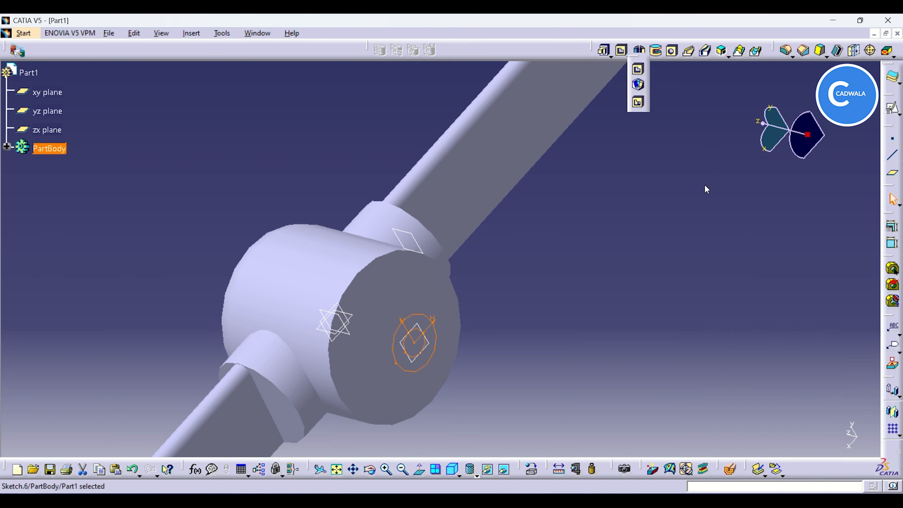
{"action": "left_click", "coordinate": [635, 108]}
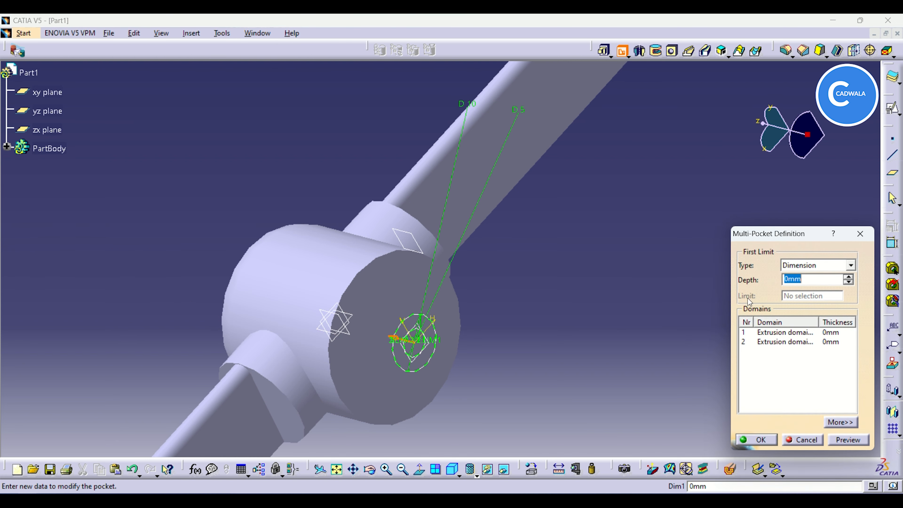
{"action": "left_click", "coordinate": [782, 332]}
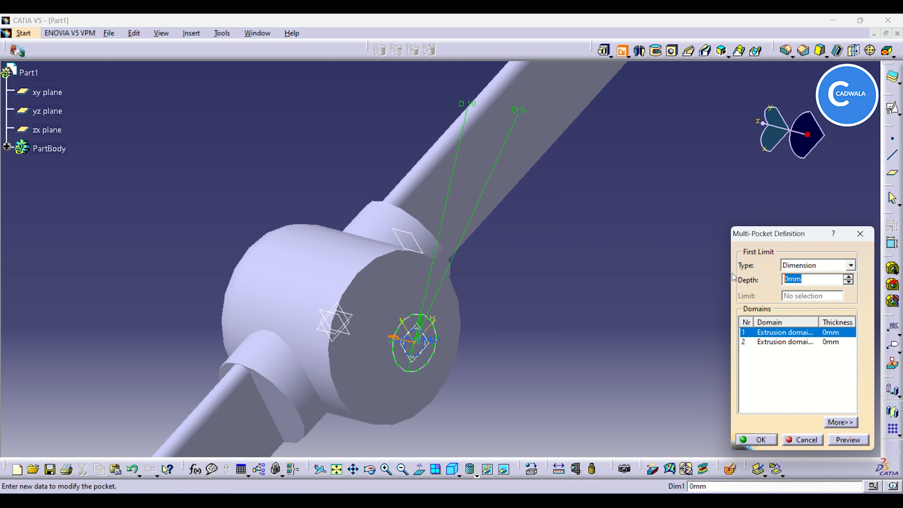
{"action": "type", "text": "20"}
{"action": "left_click", "coordinate": [782, 359]}
{"action": "left_click", "coordinate": [788, 342]}
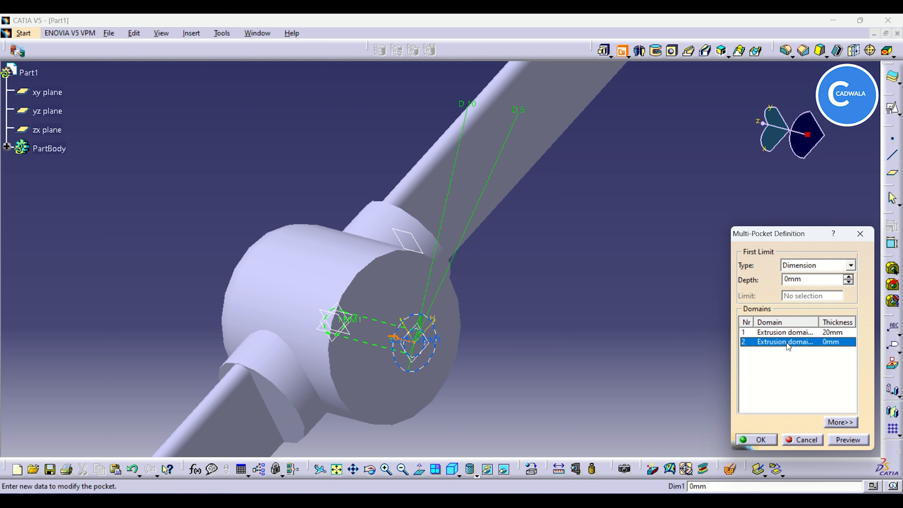
{"action": "left_click", "coordinate": [804, 279]}
{"action": "left_click", "coordinate": [796, 368]}
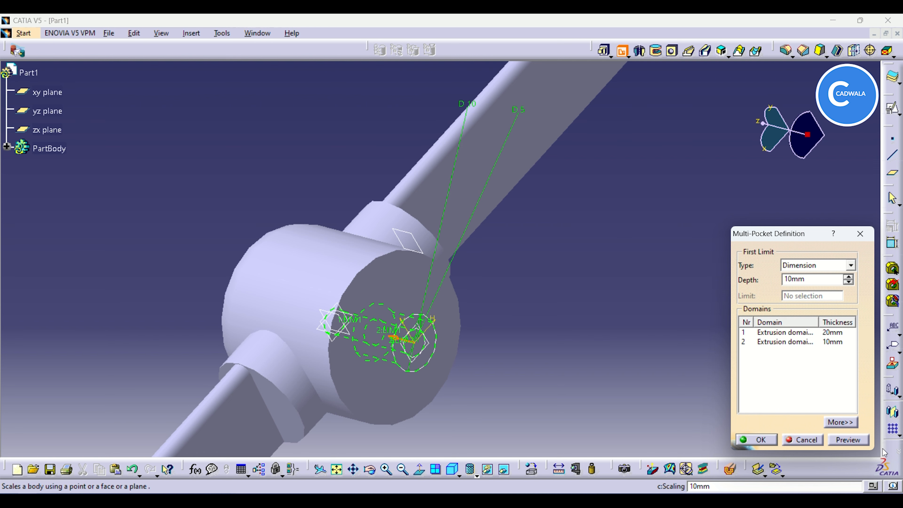
{"action": "left_click", "coordinate": [756, 439]}
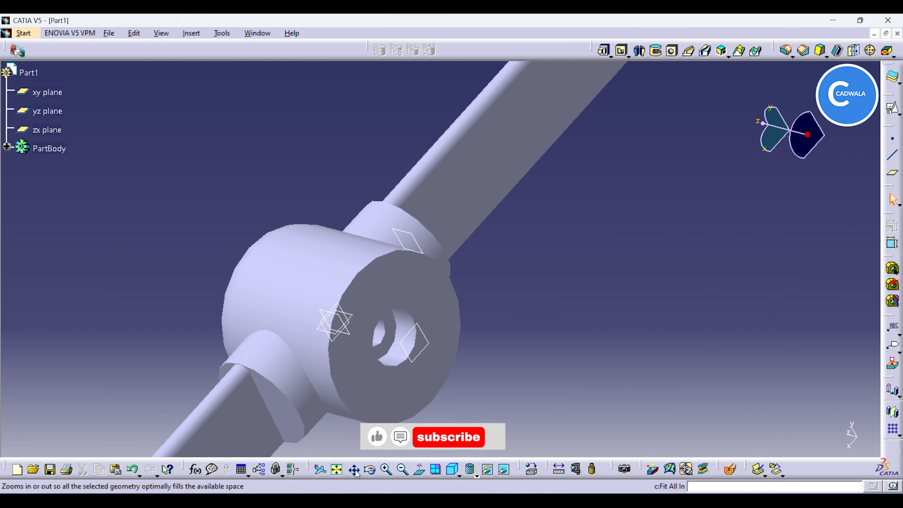
Switch the model's display to shading with edges, including the smooth edges.
{"action": "mouse_move", "coordinate": [369, 470]}
{"action": "left_mouse_down"}
{"action": "mouse_move", "coordinate": [446, 390]}
{"action": "mouse_move", "coordinate": [294, 383]}
{"action": "mouse_move", "coordinate": [356, 409]}
{"action": "left_mouse_up"}
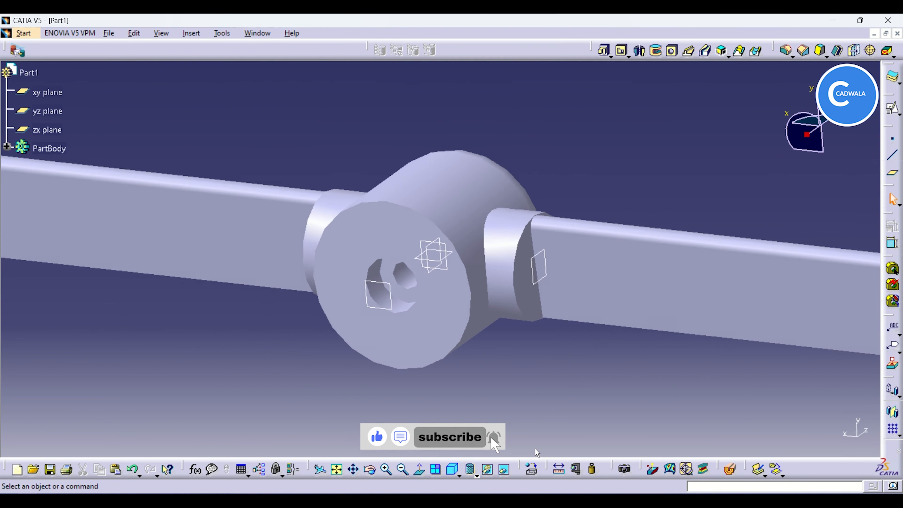
{"action": "left_click", "coordinate": [476, 475]}
{"action": "left_click", "coordinate": [493, 441]}
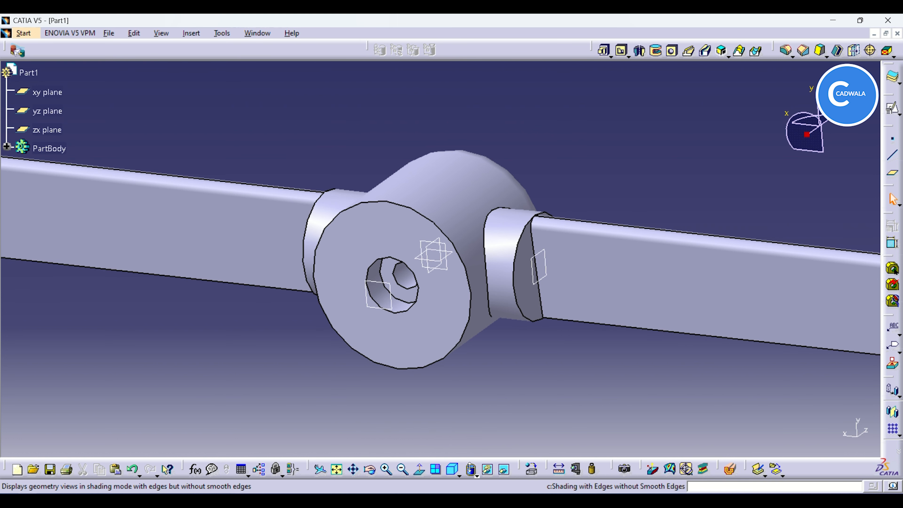
{"action": "left_click", "coordinate": [476, 475]}
{"action": "left_click", "coordinate": [489, 398]}
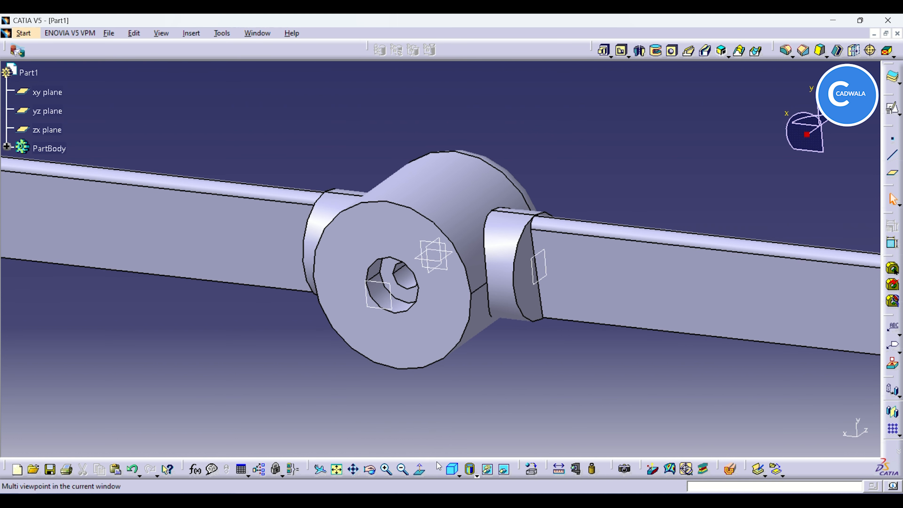
{"action": "middle_click_drag", "start_coordinate": [528, 363], "coordinate": [531, 378]}
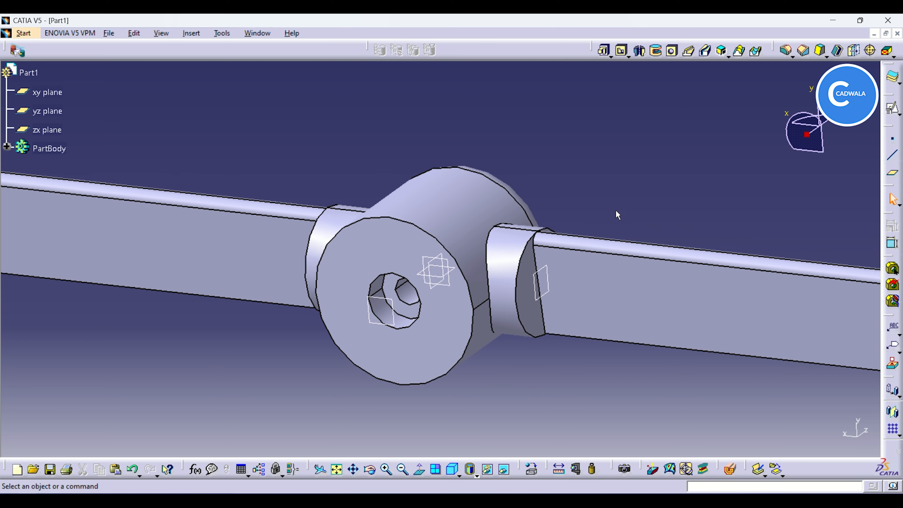
Hide the xy, yz and zx planes and the offset reference planes around the hub.
{"action": "left_click", "coordinate": [336, 469]}
{"action": "left_click", "coordinate": [370, 469]}
{"action": "left_click_drag", "start_coordinate": [459, 306], "coordinate": [256, 379]}
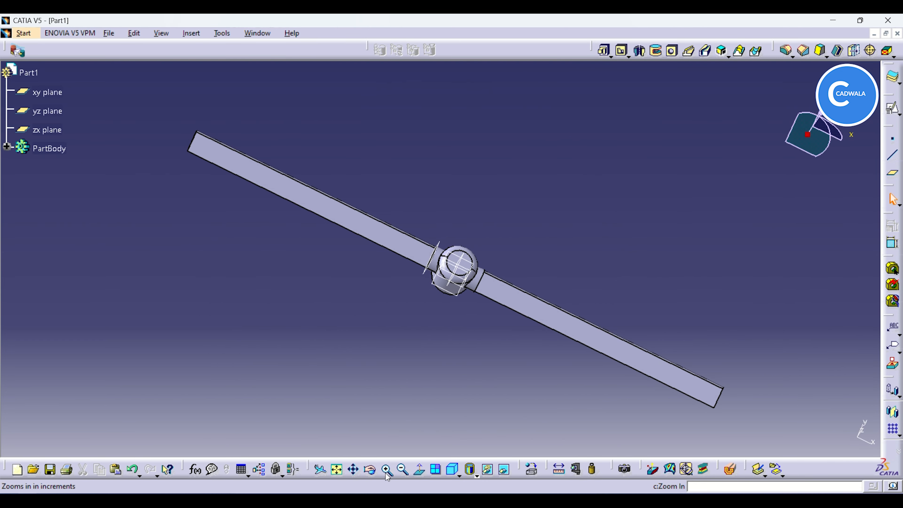
{"action": "left_click", "coordinate": [370, 469]}
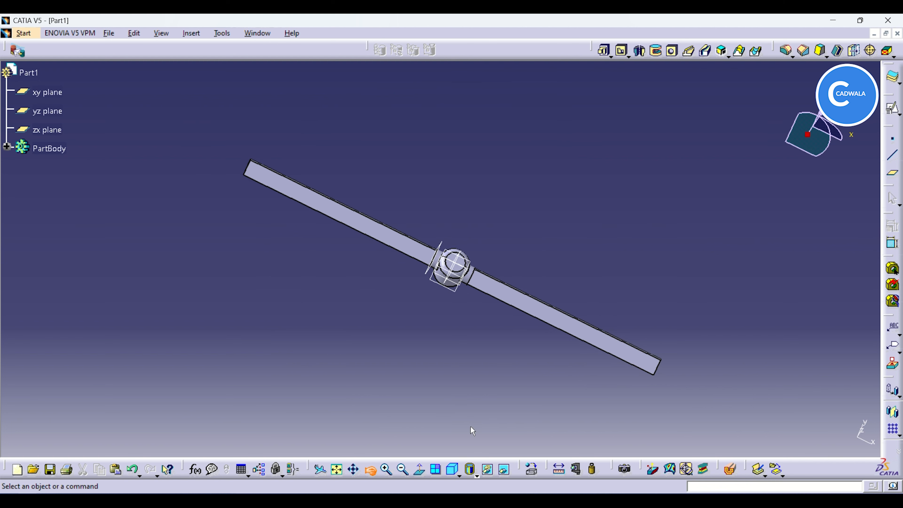
{"action": "left_click_drag", "start_coordinate": [675, 241], "coordinate": [572, 272]}
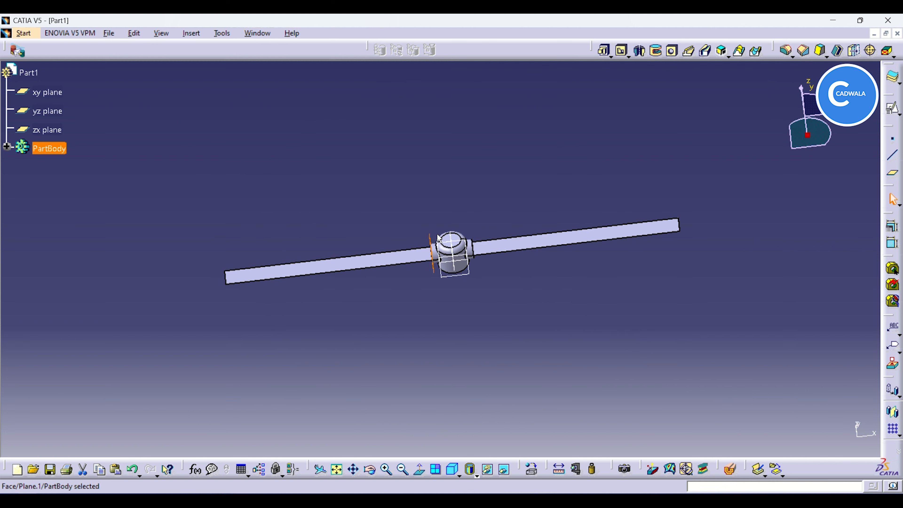
{"action": "left_click", "coordinate": [470, 385]}
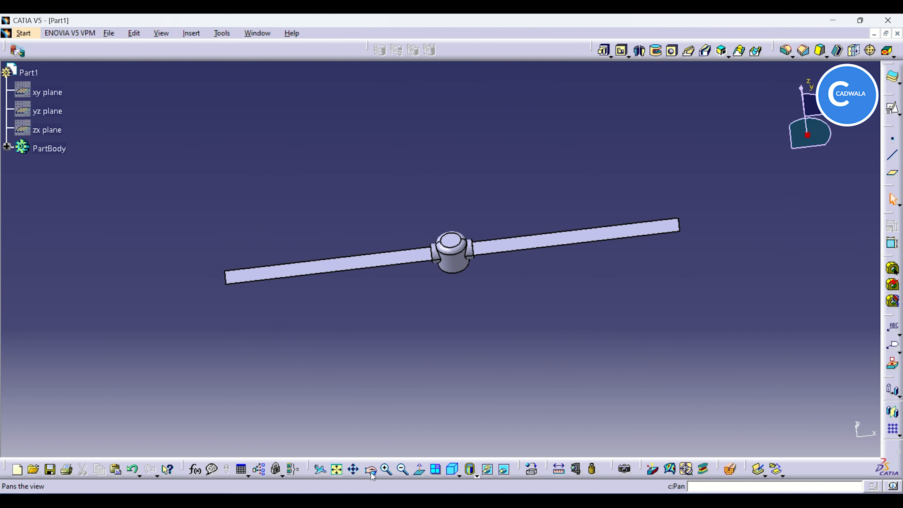
{"action": "left_click", "coordinate": [385, 470]}
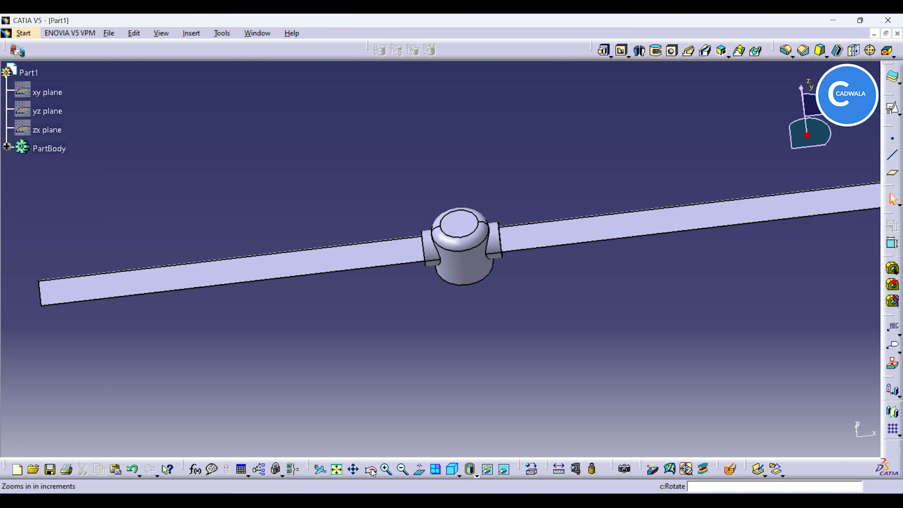
{"action": "left_click", "coordinate": [403, 470]}
{"action": "middle_click_drag", "start_coordinate": [449, 405], "coordinate": [320, 388]}
{"action": "middle_click_drag", "start_coordinate": [691, 292], "coordinate": [673, 332]}
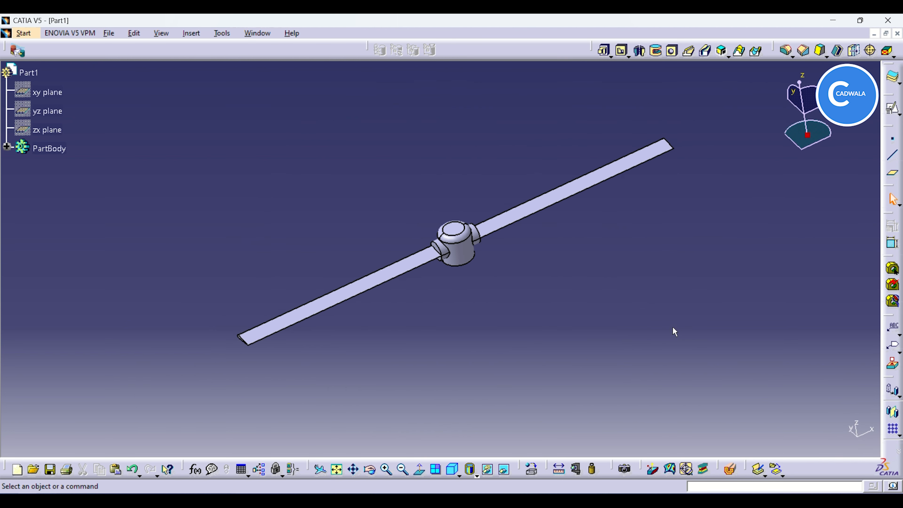
{"action": "middle_click_drag", "start_coordinate": [372, 474], "coordinate": [515, 294]}
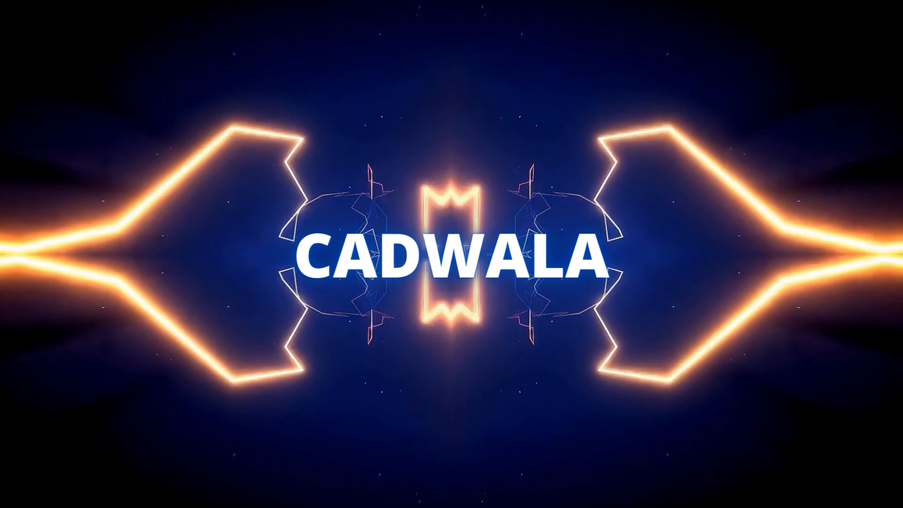